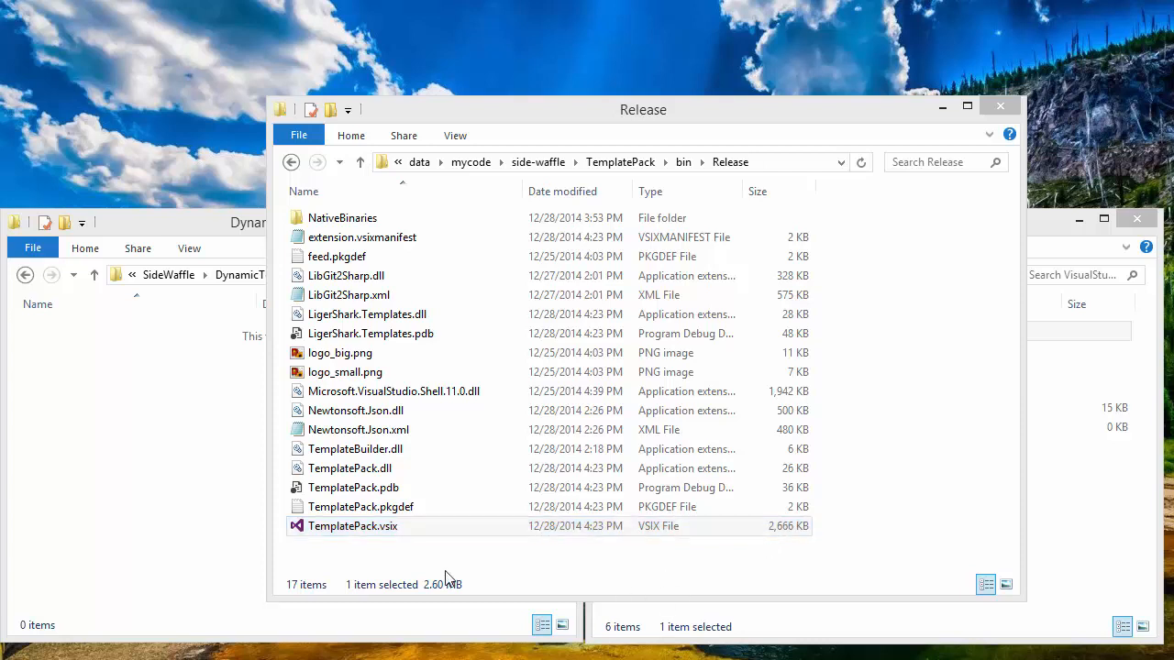
- Install the TemplatePack.vsix extension for Microsoft Visual Studio Ultimate 2013 only, excluding Ultimate 2015 Preview, and close the installer
{"action": "double_click", "coordinate": [367, 526]}
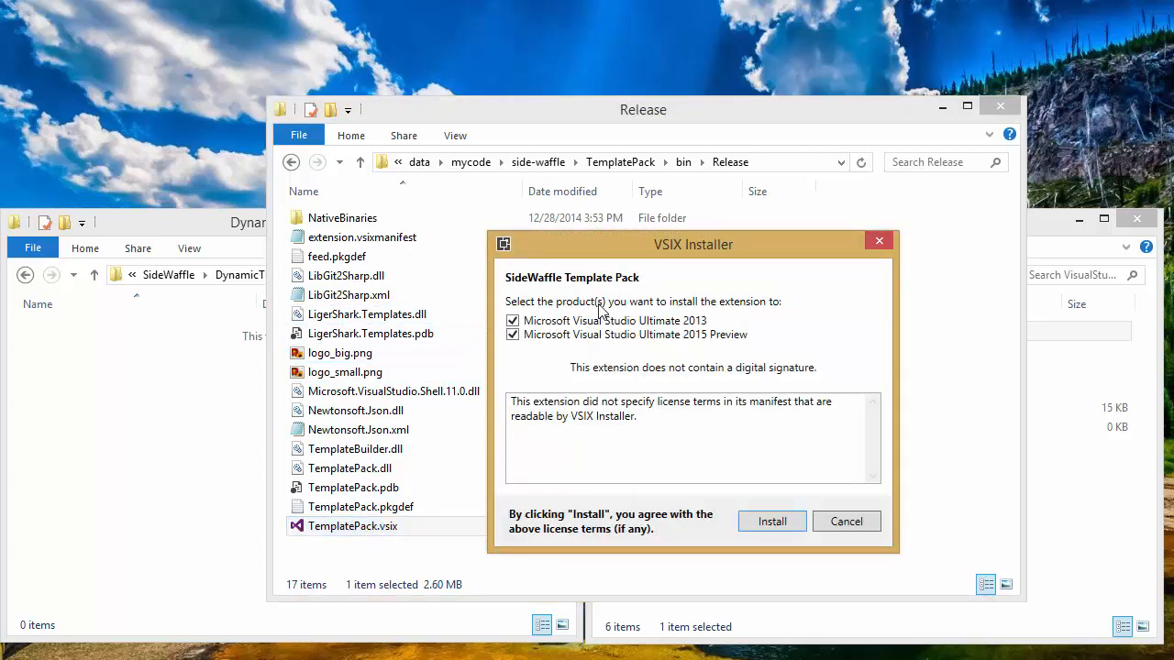
{"action": "left_click", "coordinate": [607, 336]}
{"action": "left_click", "coordinate": [757, 520]}
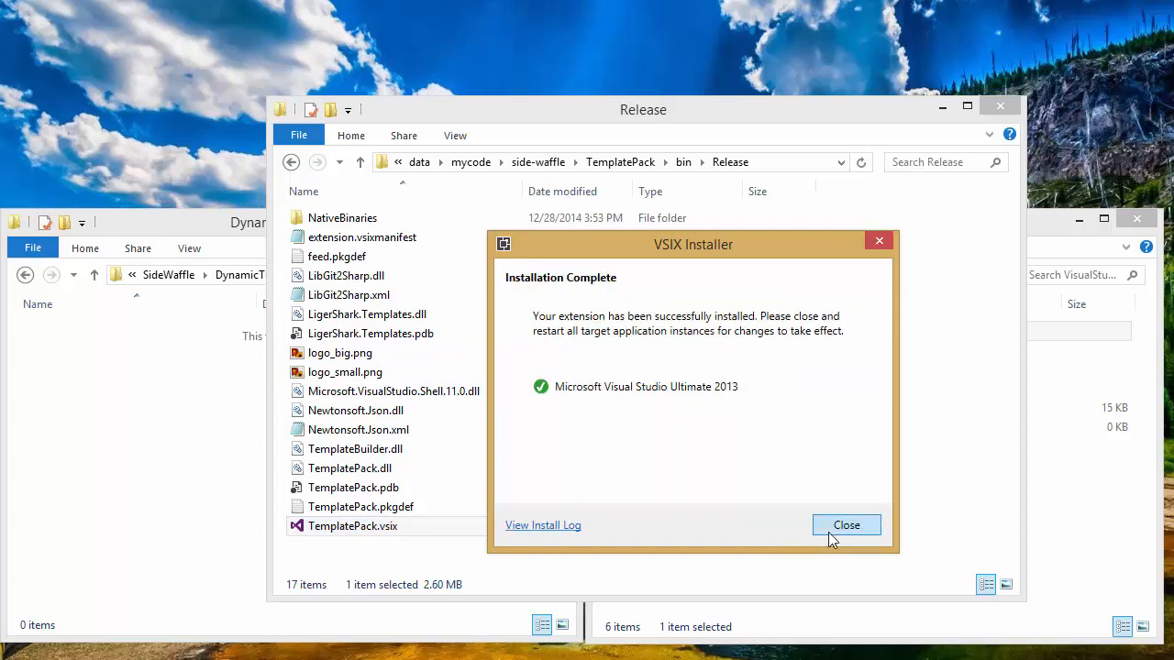
{"action": "left_click", "coordinate": [828, 530]}
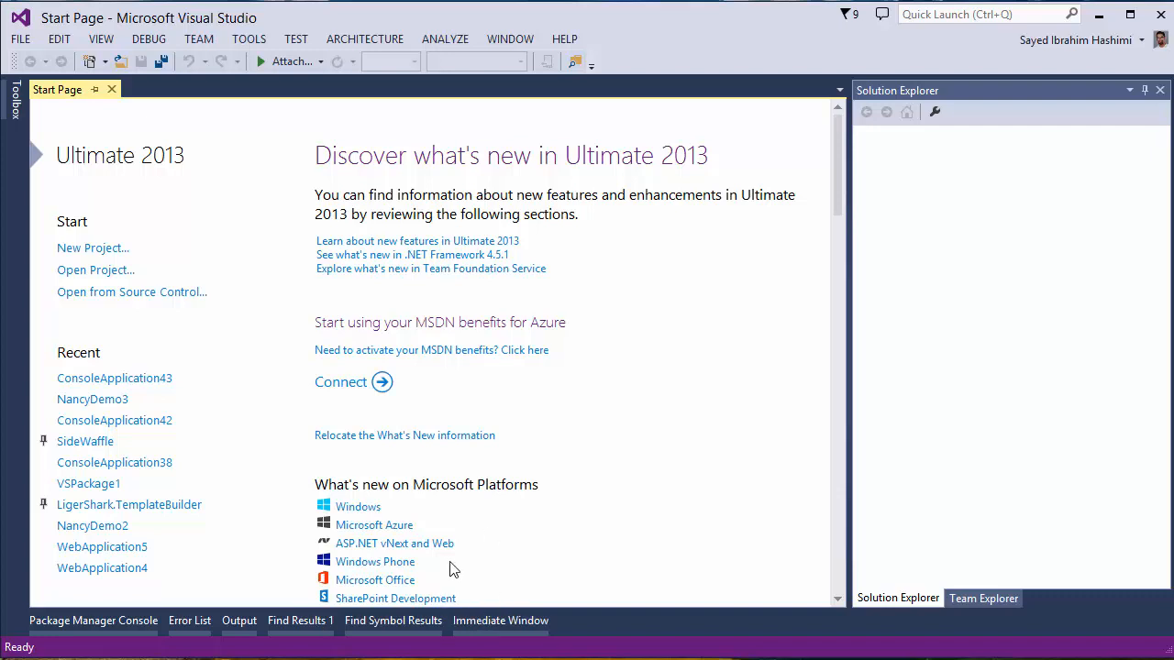
- Shrink the Visual Studio window's height and bring the DynamicTemplates and VisualStudio folder windows in front of it
{"action": "left_click_drag", "start_coordinate": [1162, 646], "coordinate": [1144, 367]}
{"action": "left_click", "coordinate": [215, 500]}
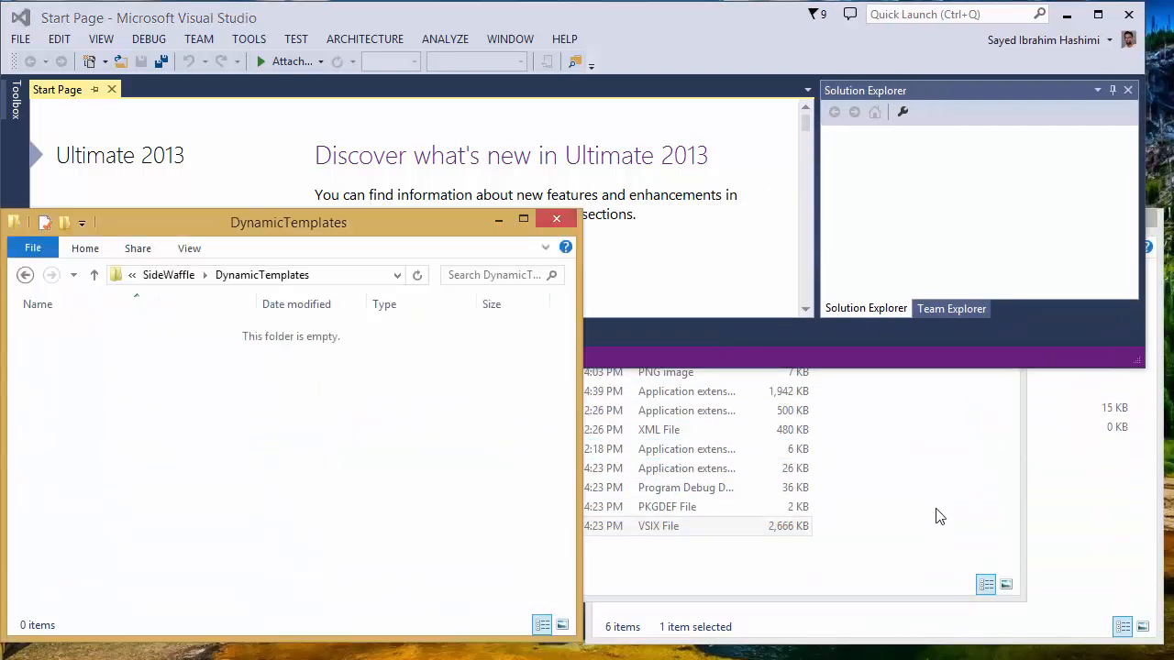
{"action": "left_click", "coordinate": [1038, 507]}
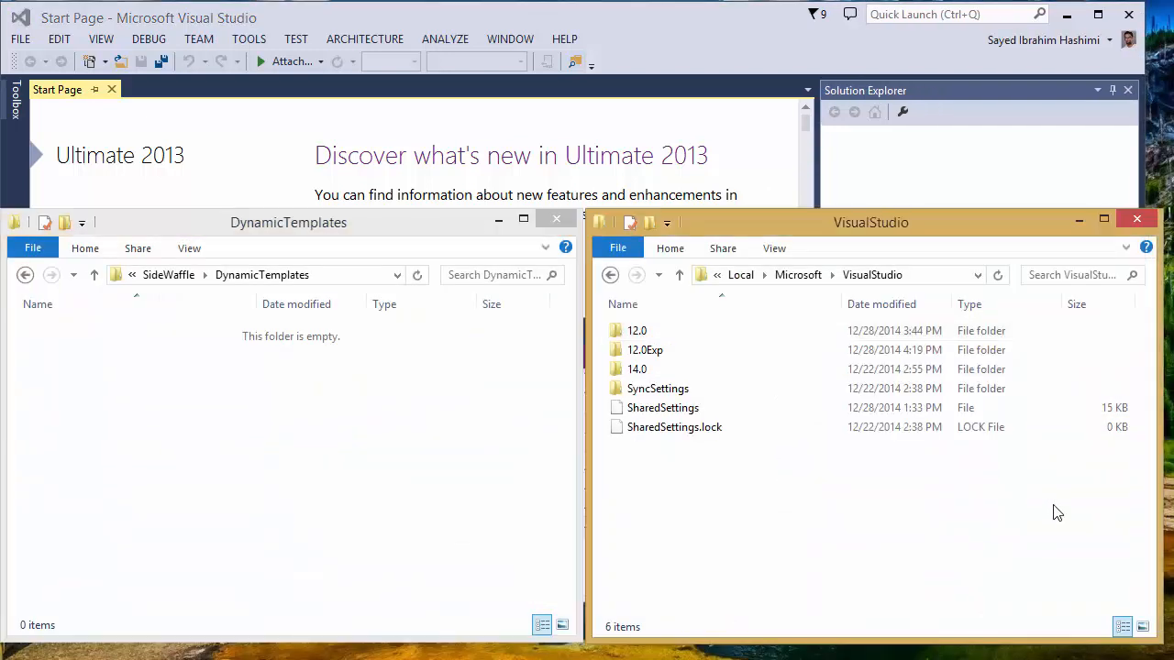
- Open the newly installed extension's folder u4jynkgc.ark under 12.0 and Extensions in the VisualStudio folder
{"action": "double_click", "coordinate": [666, 332]}
{"action": "double_click", "coordinate": [667, 390]}
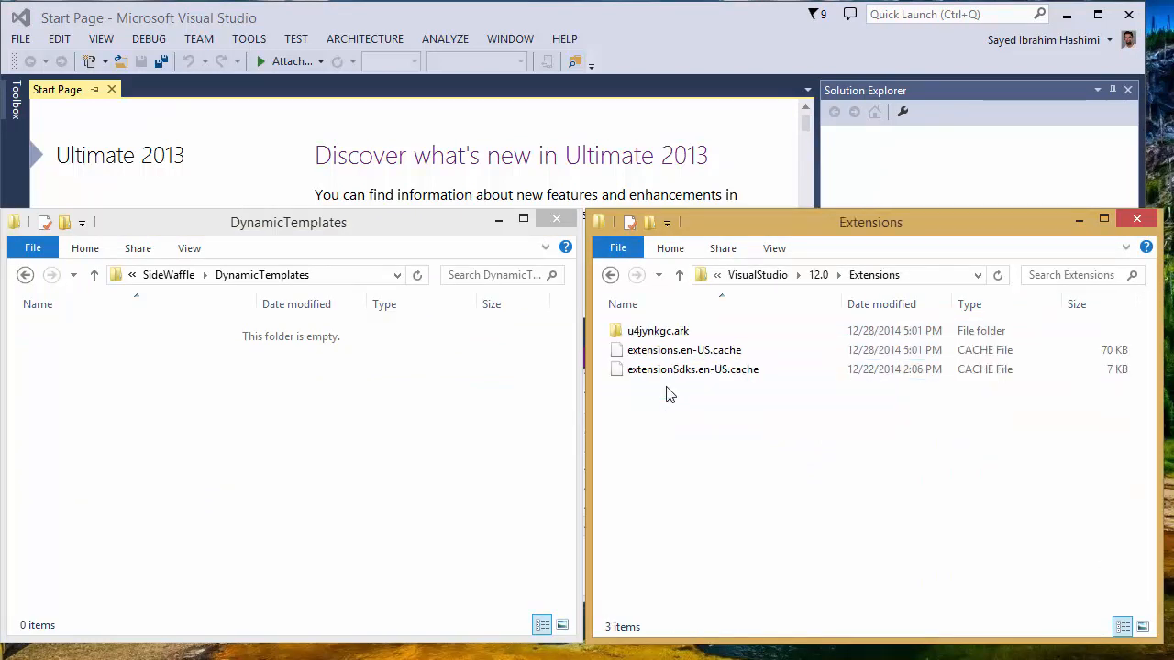
{"action": "double_click", "coordinate": [674, 334]}
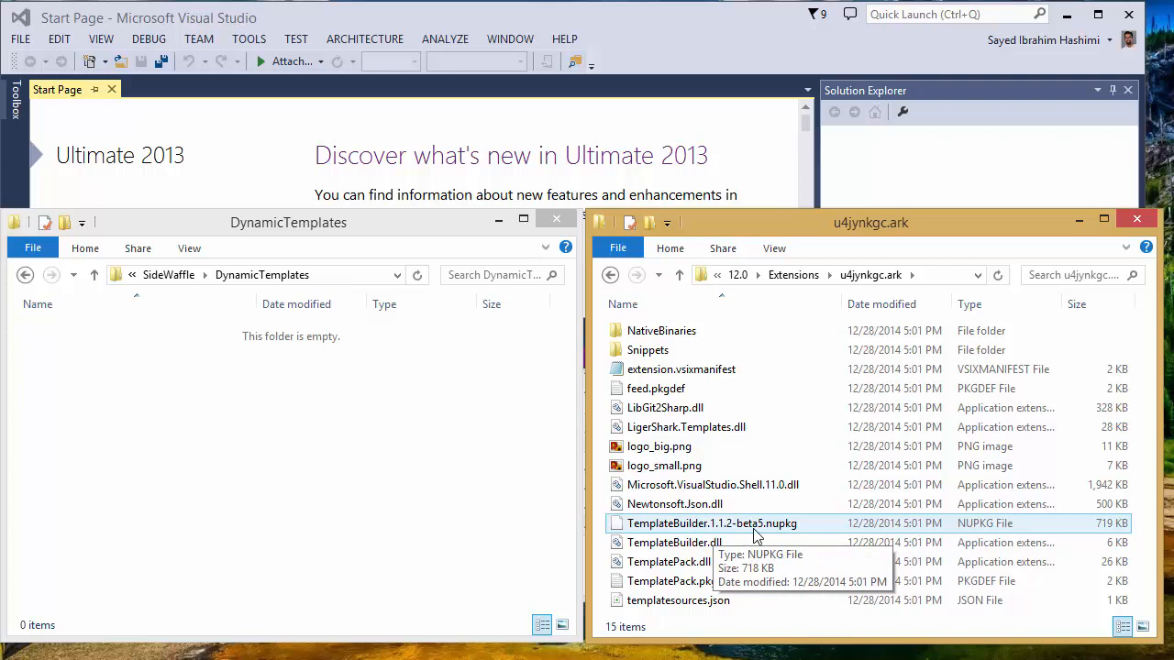
- Check the DynamicTemplates folder and the Visual C# Web templates offered for a new project in Visual Studio, and cancel without creating one
{"action": "left_click", "coordinate": [673, 33]}
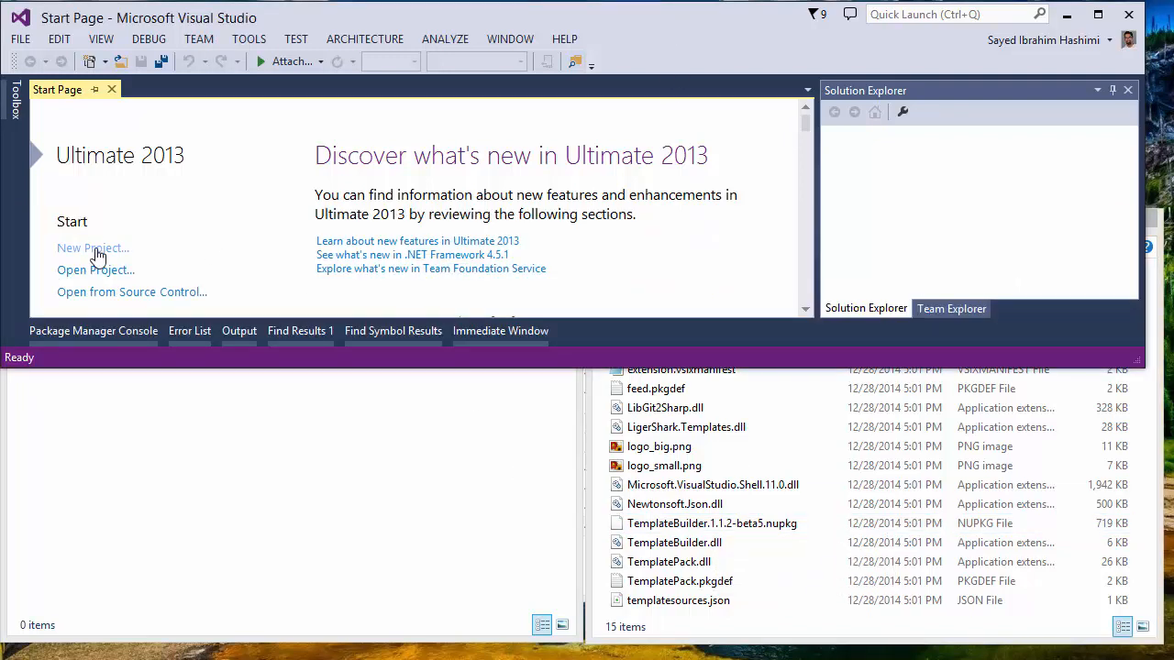
{"action": "left_click", "coordinate": [266, 463]}
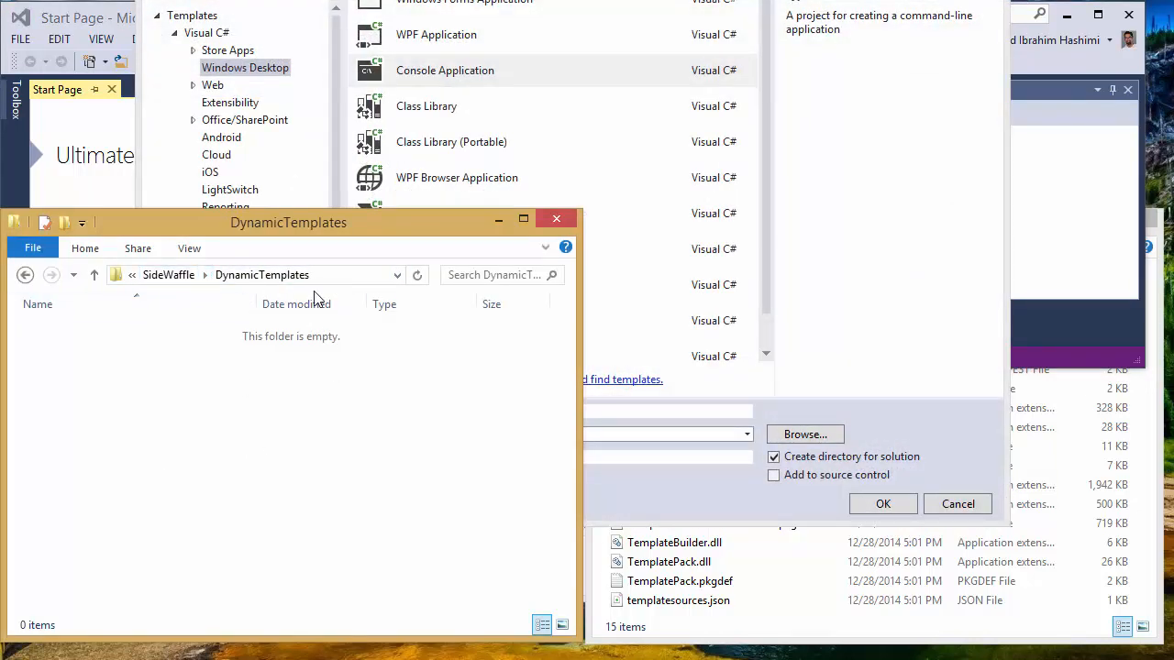
{"action": "left_click", "coordinate": [448, 84]}
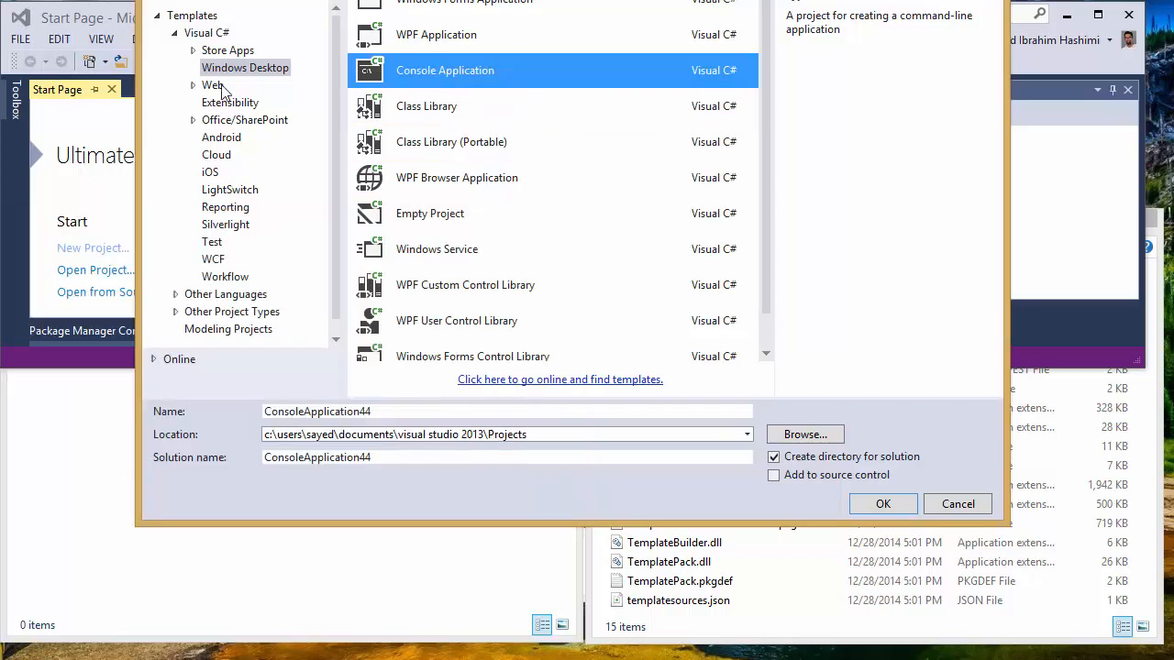
{"action": "left_click", "coordinate": [213, 85]}
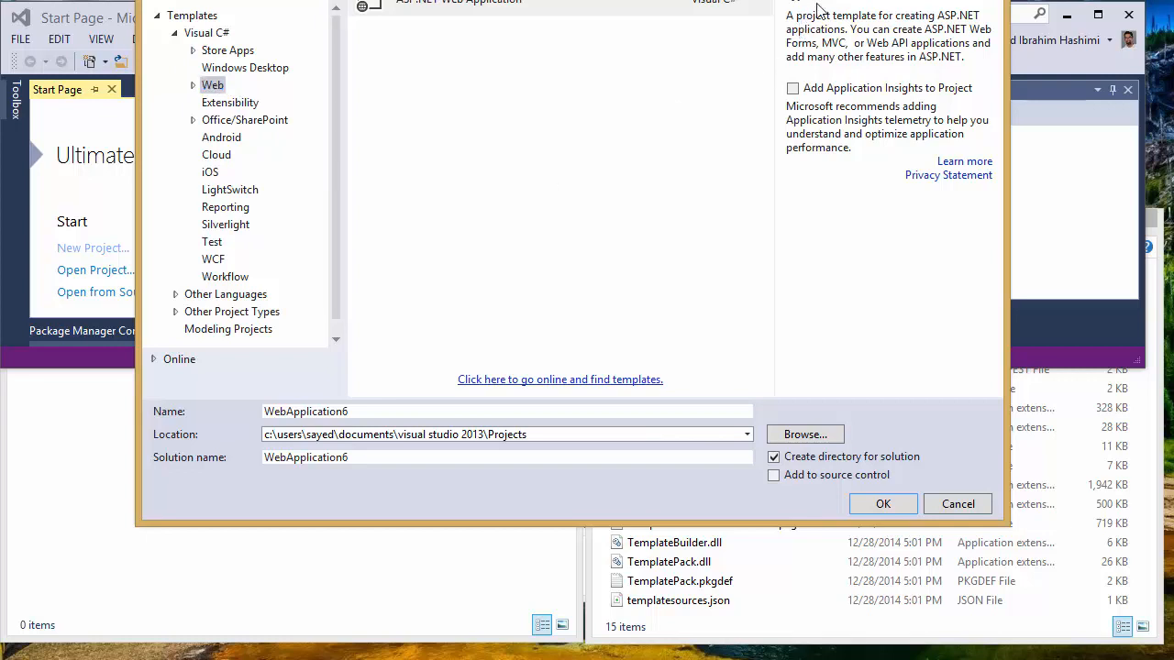
{"action": "left_click", "coordinate": [954, 503]}
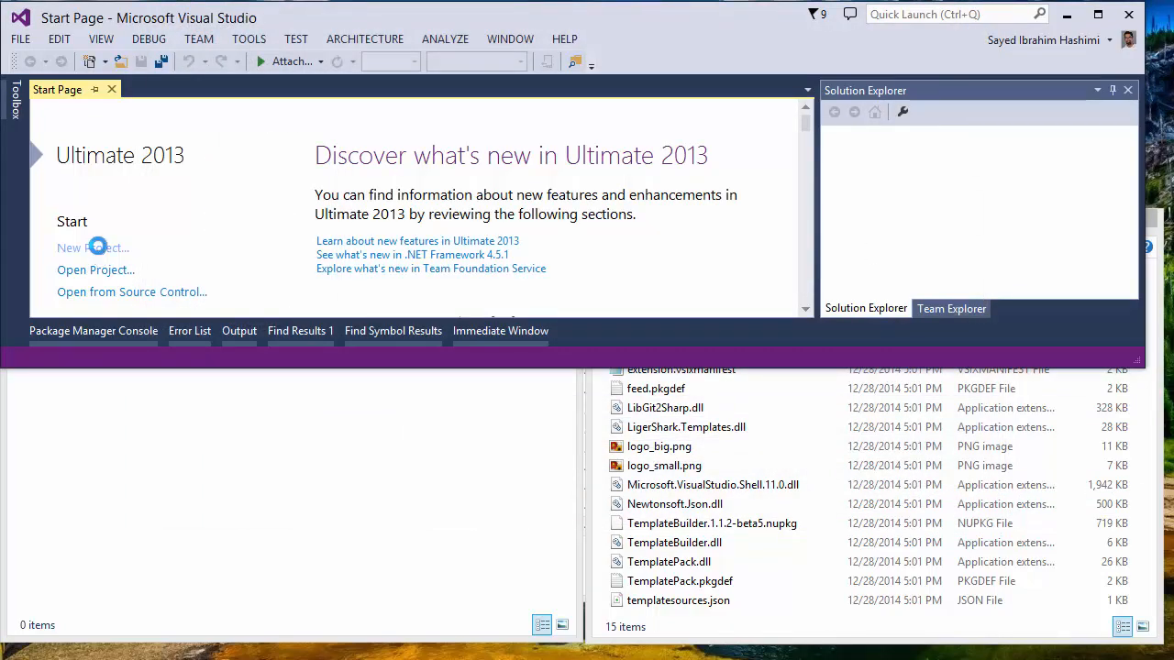
- Create a new Visual C# Console Application project named ConsoleApplication44
{"action": "left_click", "coordinate": [95, 249]}
{"action": "double_click", "coordinate": [475, 75]}
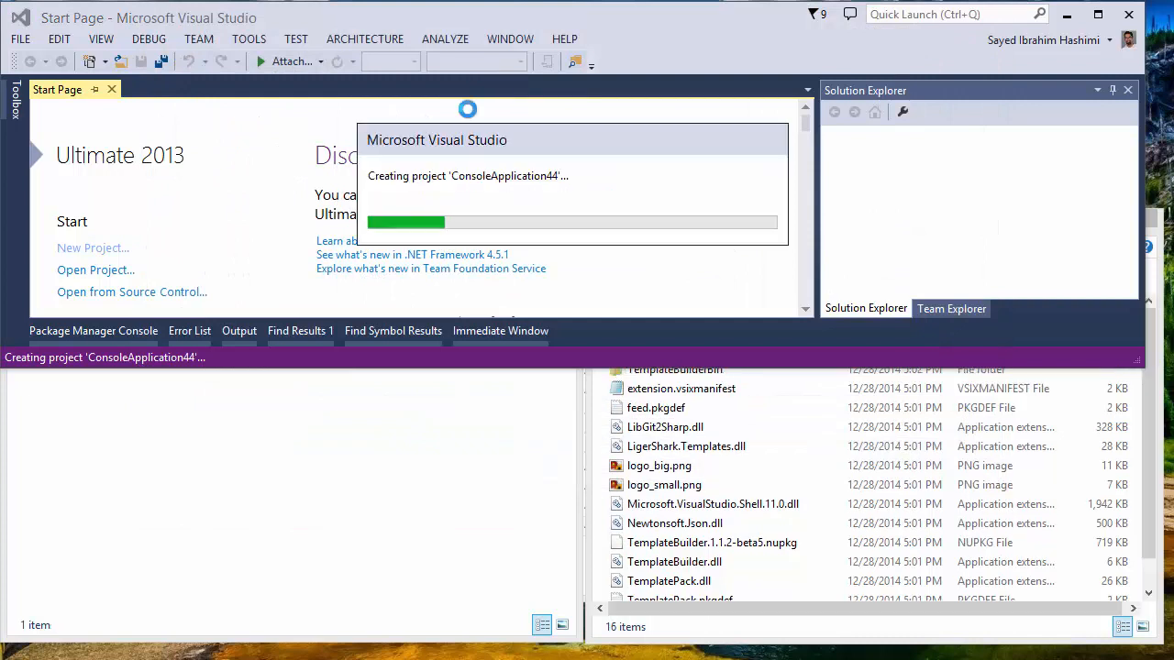
- Bring the folder windows forward, inspect the TemplateBuilderBin folder's contents in the extension folder, and return to u4jynkgc.ark
{"action": "left_click", "coordinate": [452, 567]}
{"action": "left_click", "coordinate": [797, 503]}
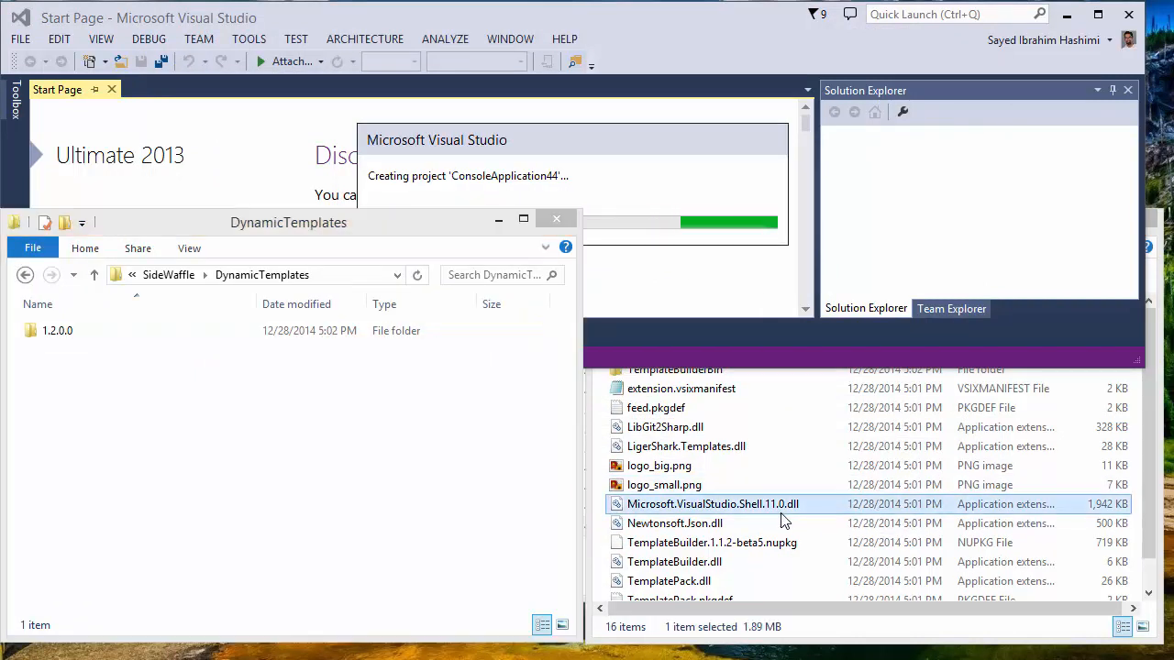
{"action": "double_click", "coordinate": [713, 369]}
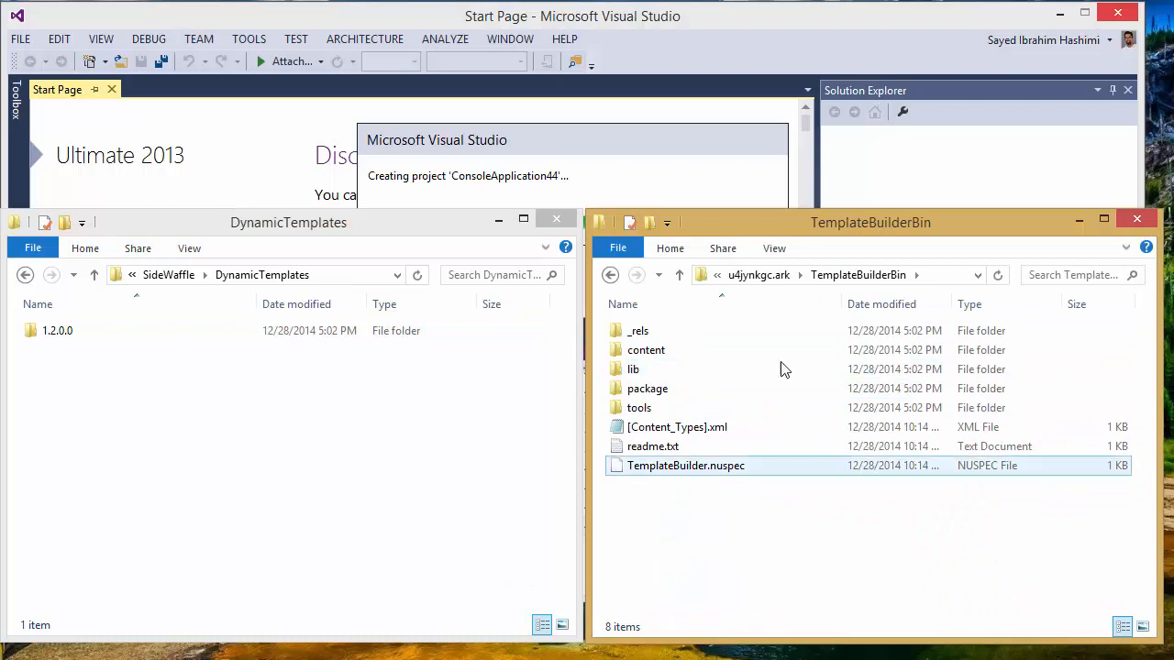
{"action": "key", "text": "BackSpace"}
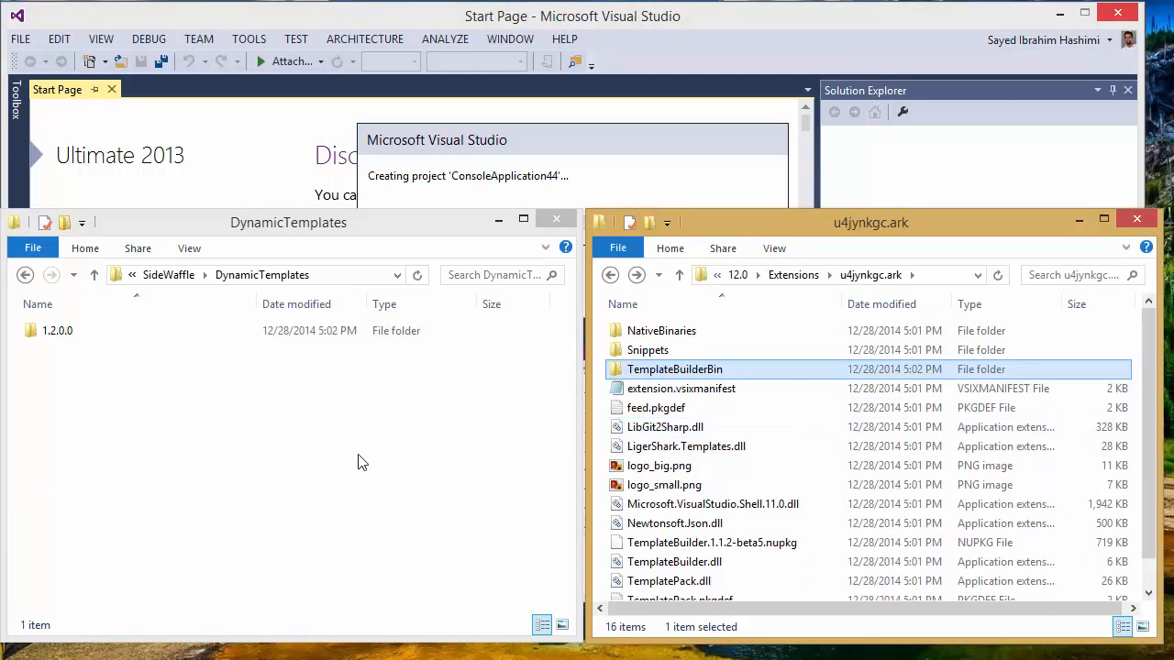
- Open 1.2.0.0, sources and sidewaffleremote inside DynamicTemplates to examine the downloaded template sources
{"action": "left_click", "coordinate": [74, 338]}
{"action": "double_click", "coordinate": [74, 337]}
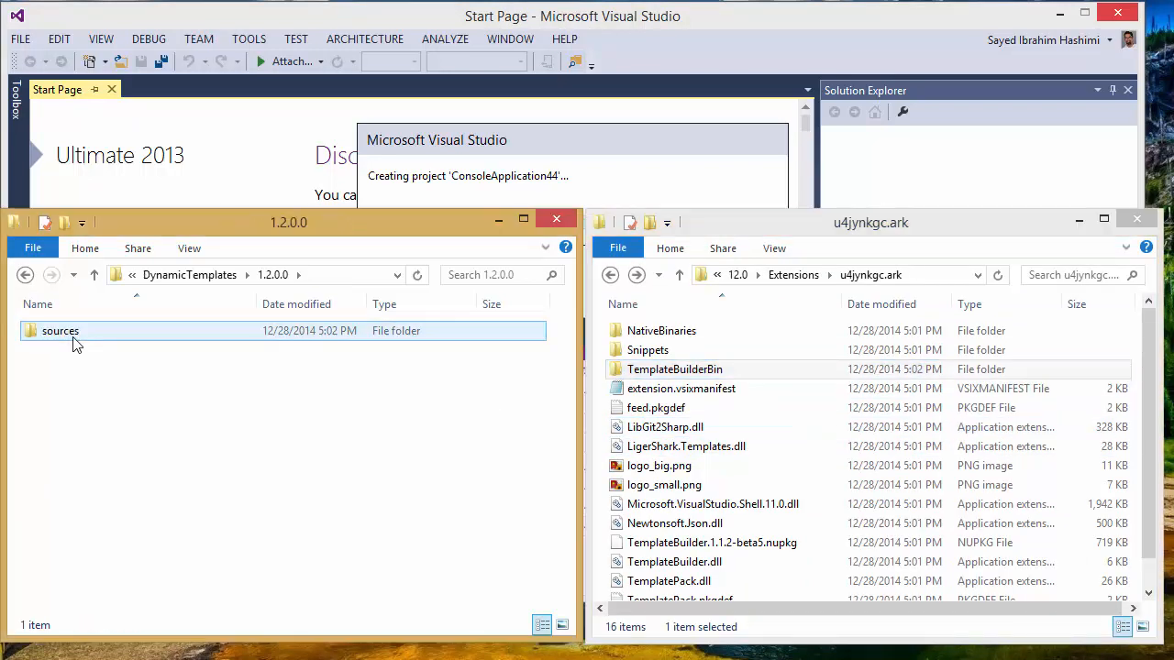
{"action": "double_click", "coordinate": [97, 337]}
{"action": "double_click", "coordinate": [126, 333]}
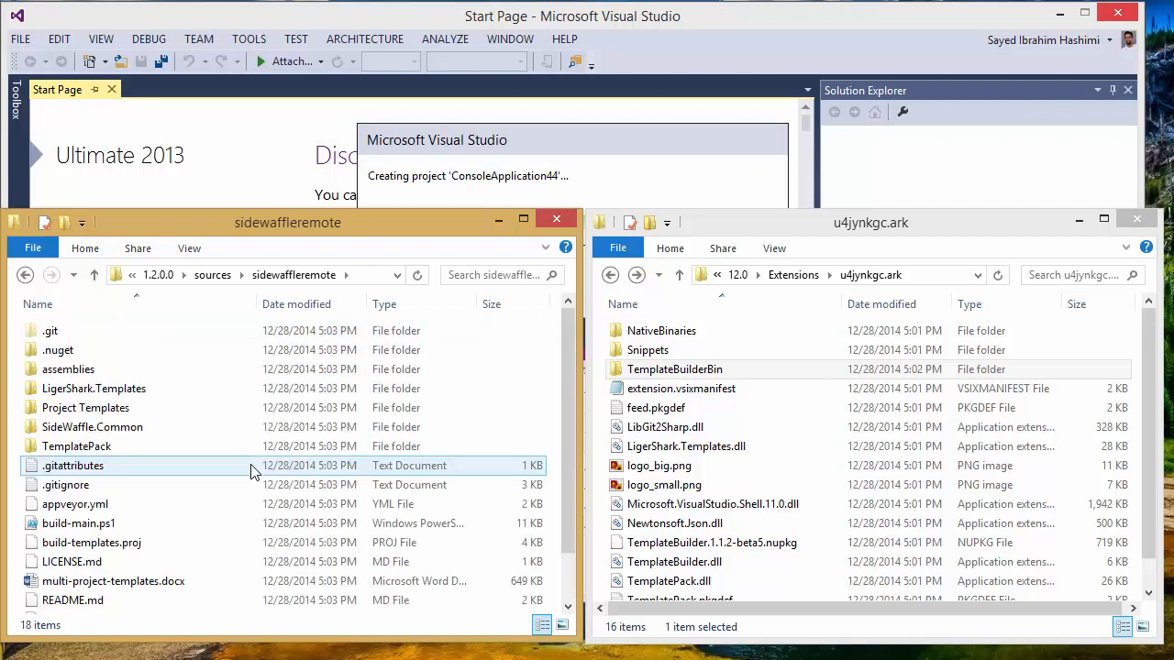
- Go back to the 1.2.0.0 folder and open output, sidewaffleremote to check for built templates
{"action": "left_click", "coordinate": [165, 275]}
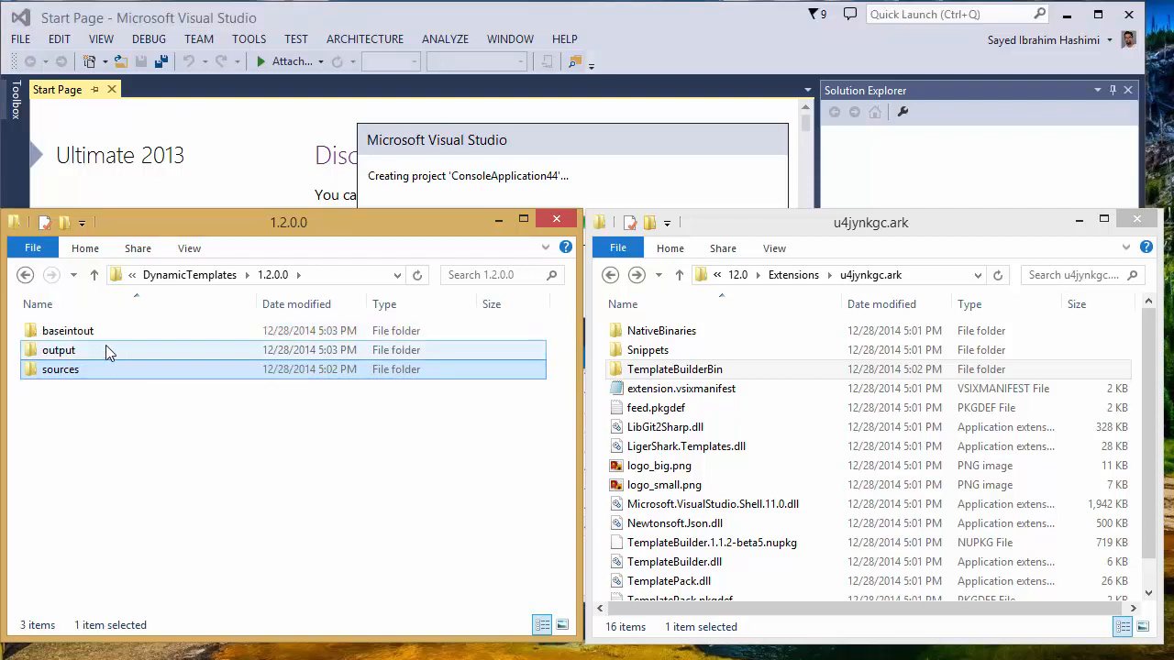
{"action": "double_click", "coordinate": [105, 349]}
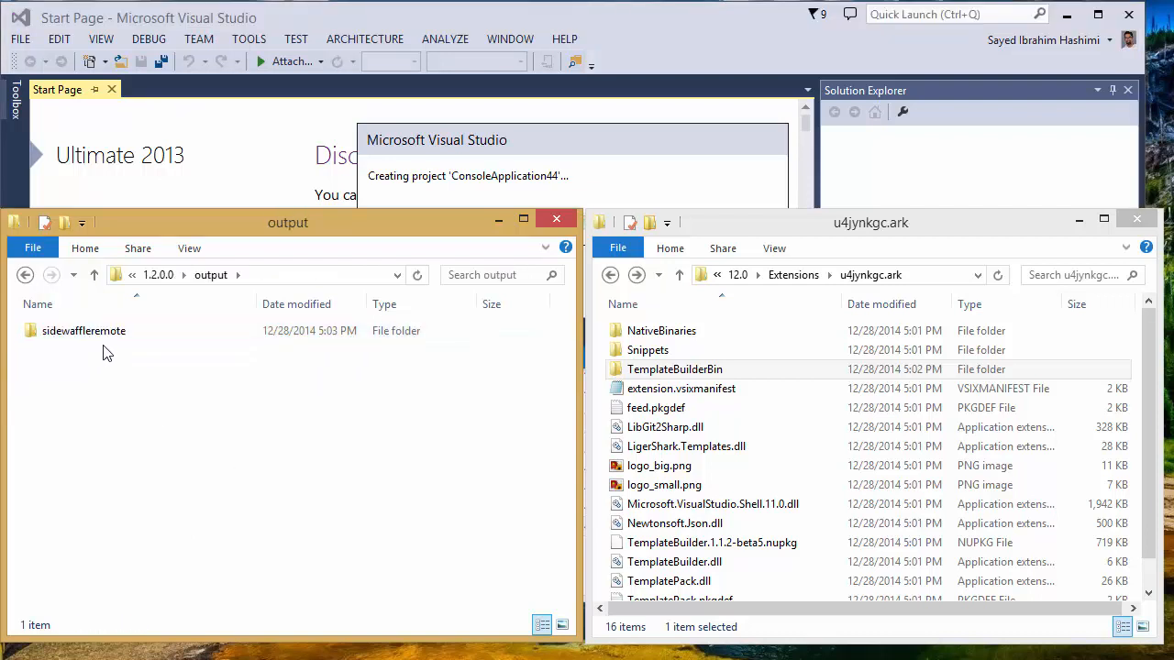
{"action": "double_click", "coordinate": [103, 338]}
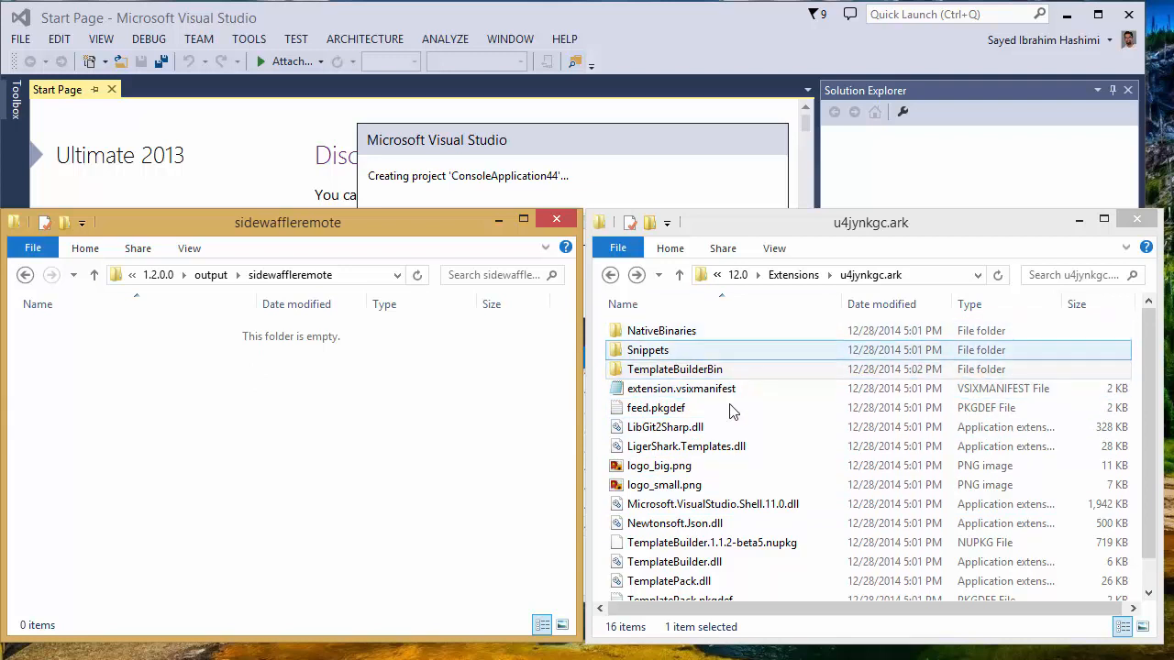
{"action": "left_click", "coordinate": [745, 446]}
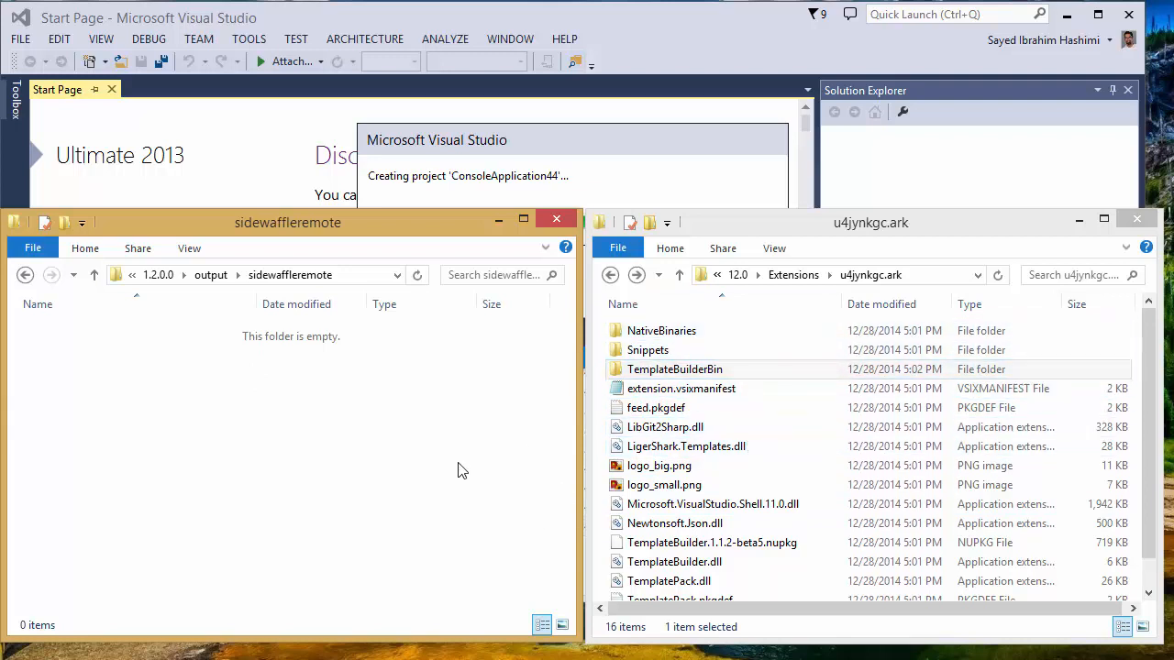
- Open the extension folder's Output folder, search it for *.zip and select all the matching files
{"action": "left_click", "coordinate": [653, 357]}
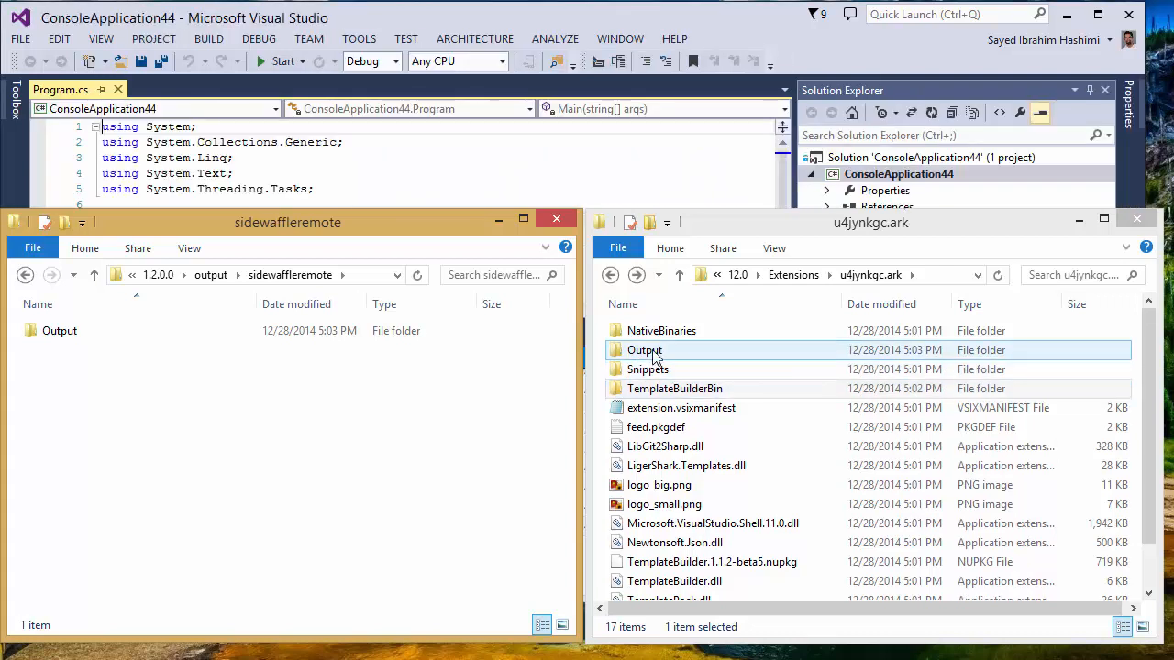
{"action": "double_click", "coordinate": [653, 357]}
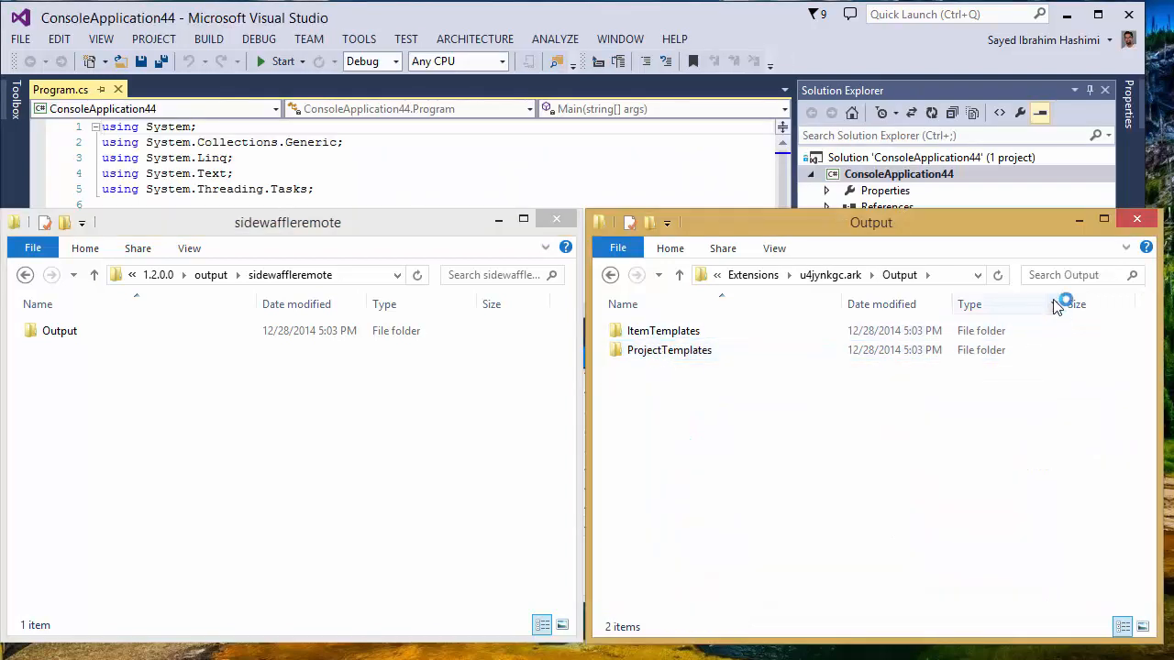
{"action": "left_click", "coordinate": [1061, 273]}
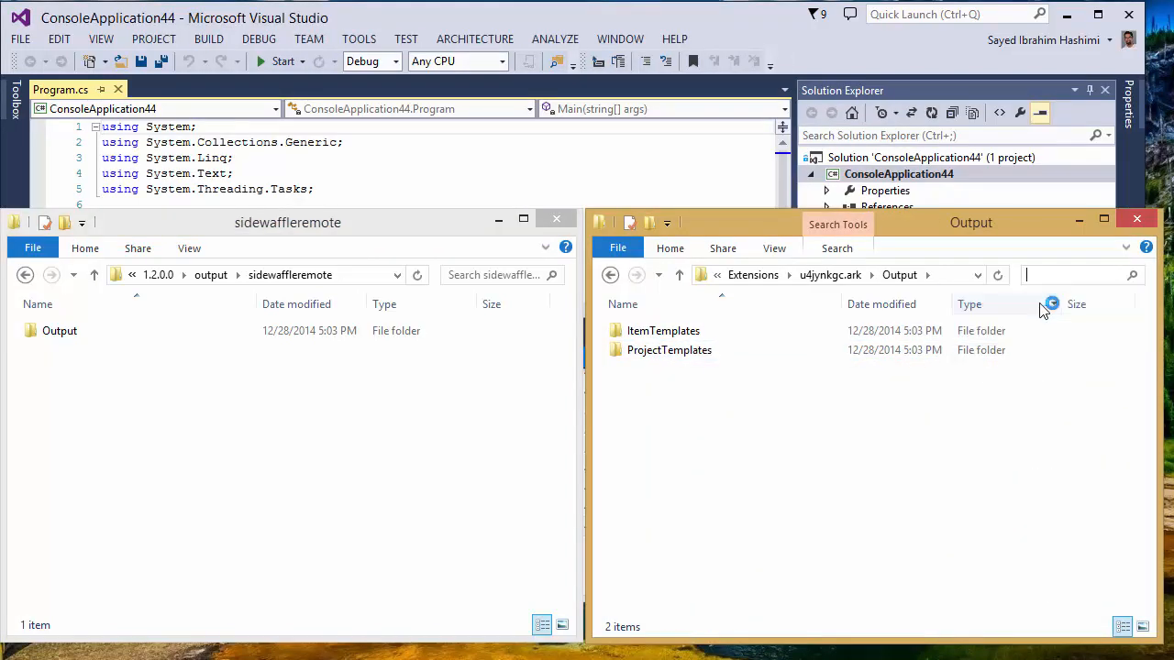
{"action": "type", "text": "*"}
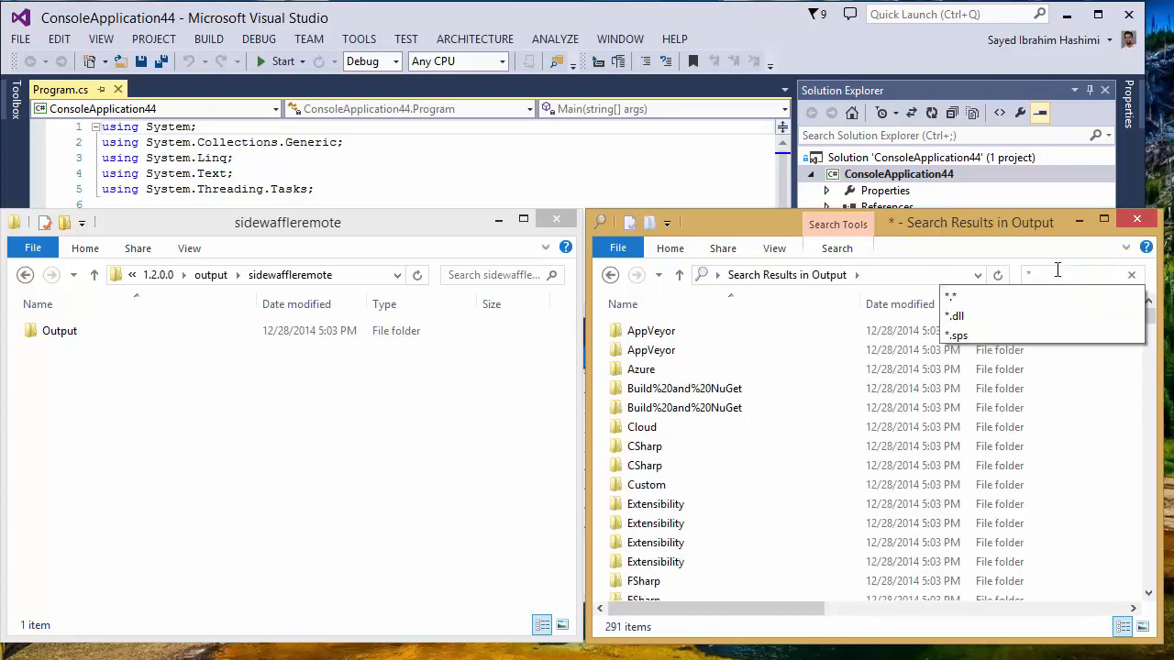
{"action": "type", "text": ".zip"}
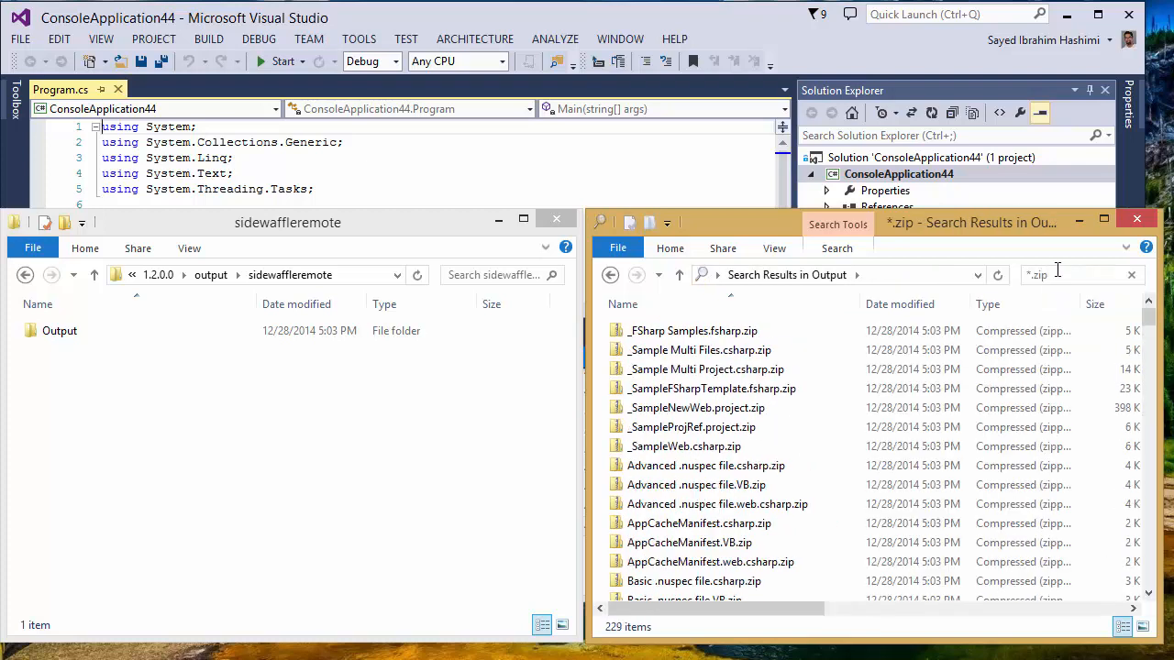
{"action": "left_click", "coordinate": [791, 411]}
{"action": "key", "text": "ctrl+a"}
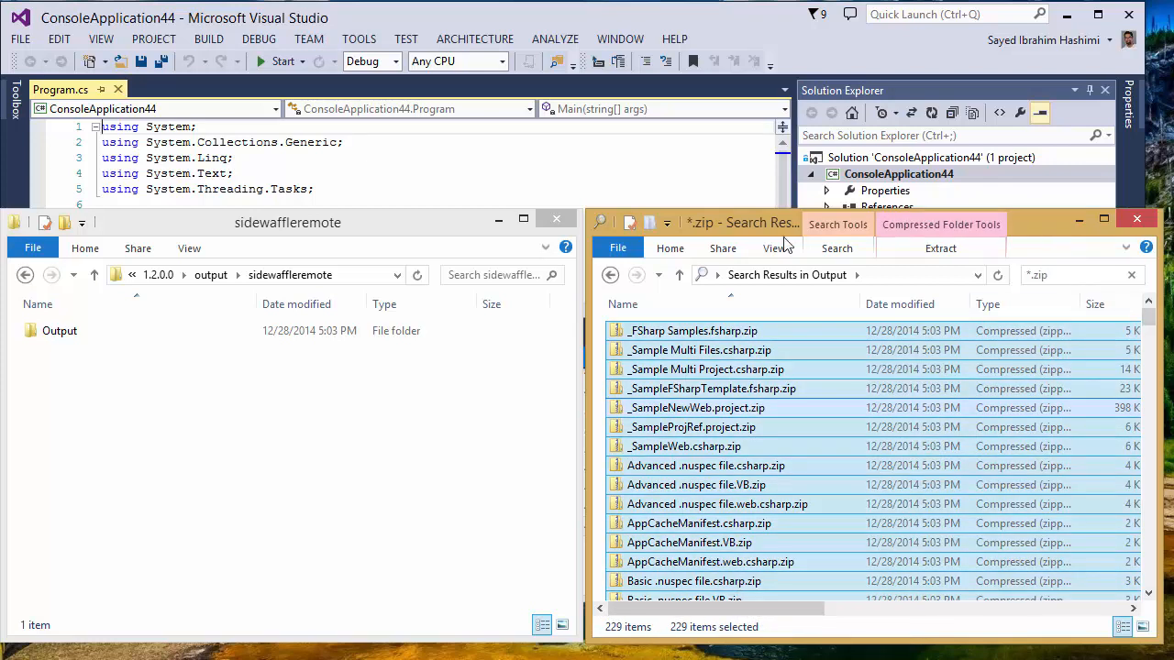
- Restart Visual Studio and view the Visual C# Web templates available for a new project
{"action": "left_click", "coordinate": [613, 178]}
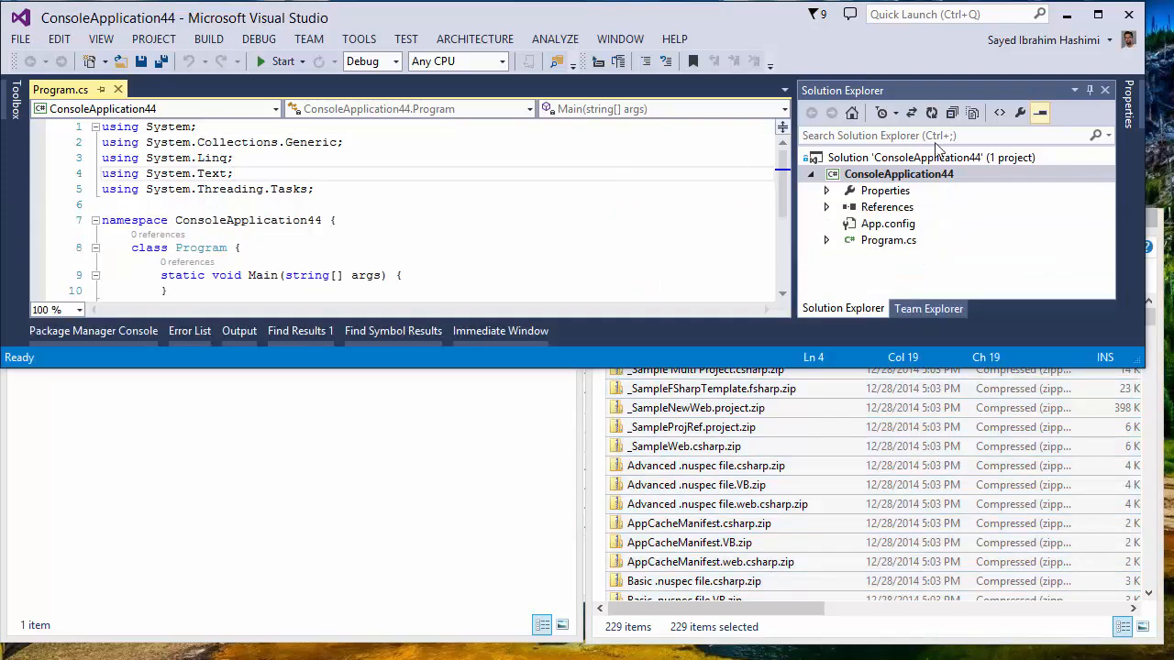
{"action": "left_click", "coordinate": [1128, 15]}
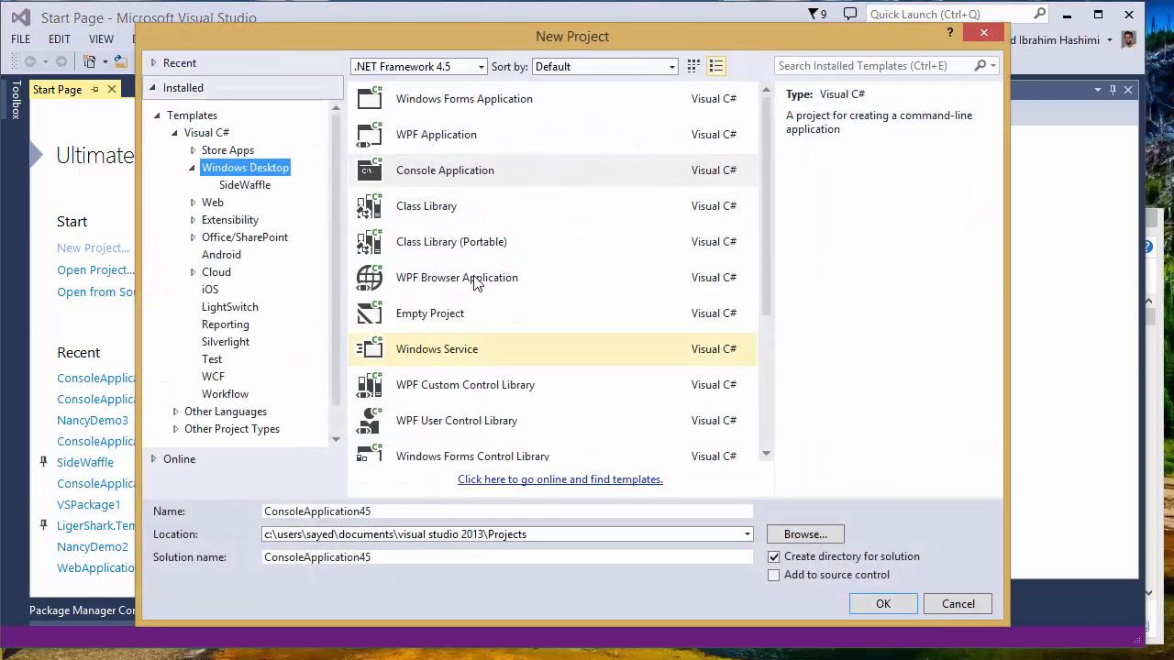
{"action": "left_click", "coordinate": [223, 205]}
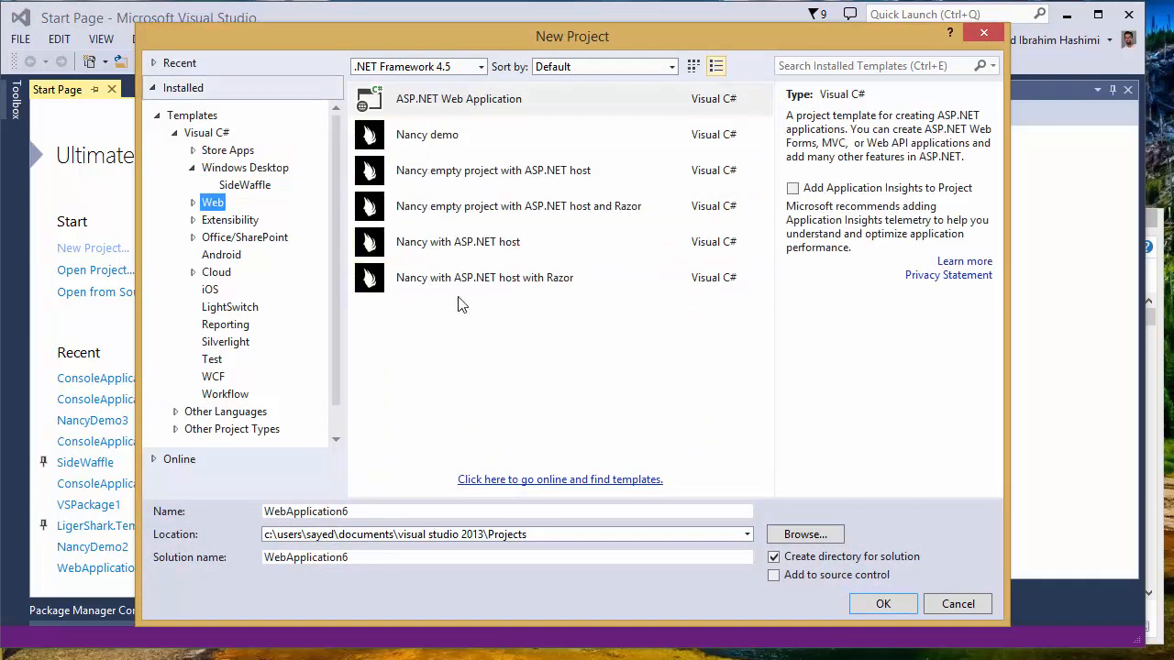
- Search the installed project templates for "sidewaffle"
{"action": "left_click", "coordinate": [871, 66]}
{"action": "type", "text": "sidew"}
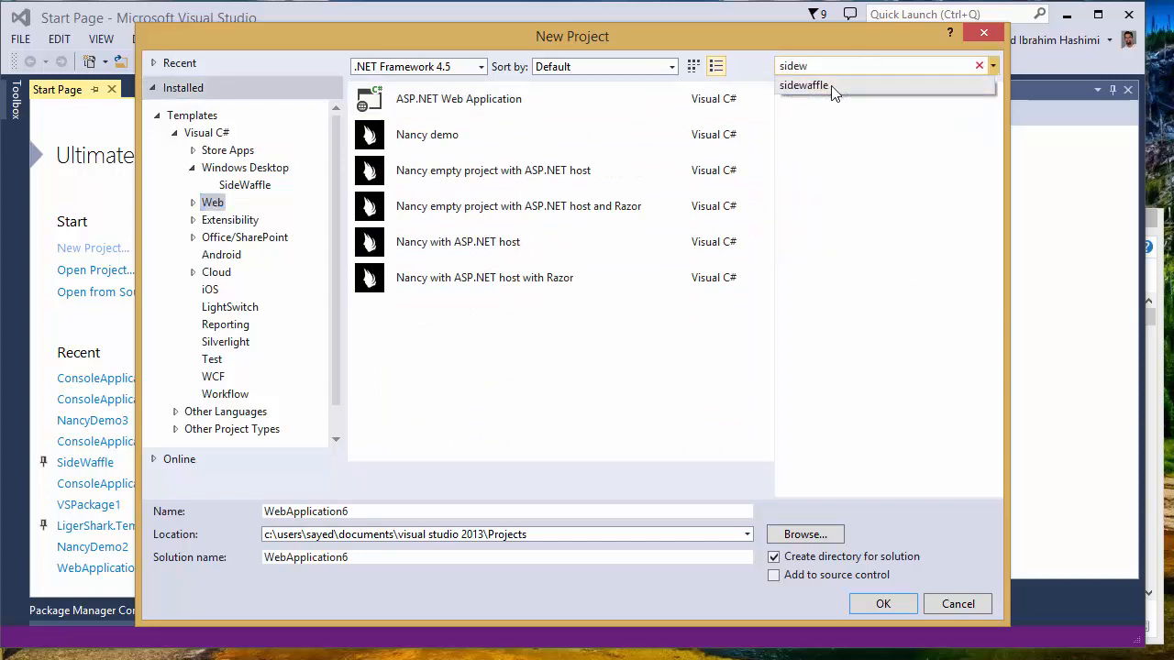
{"action": "left_click", "coordinate": [833, 87]}
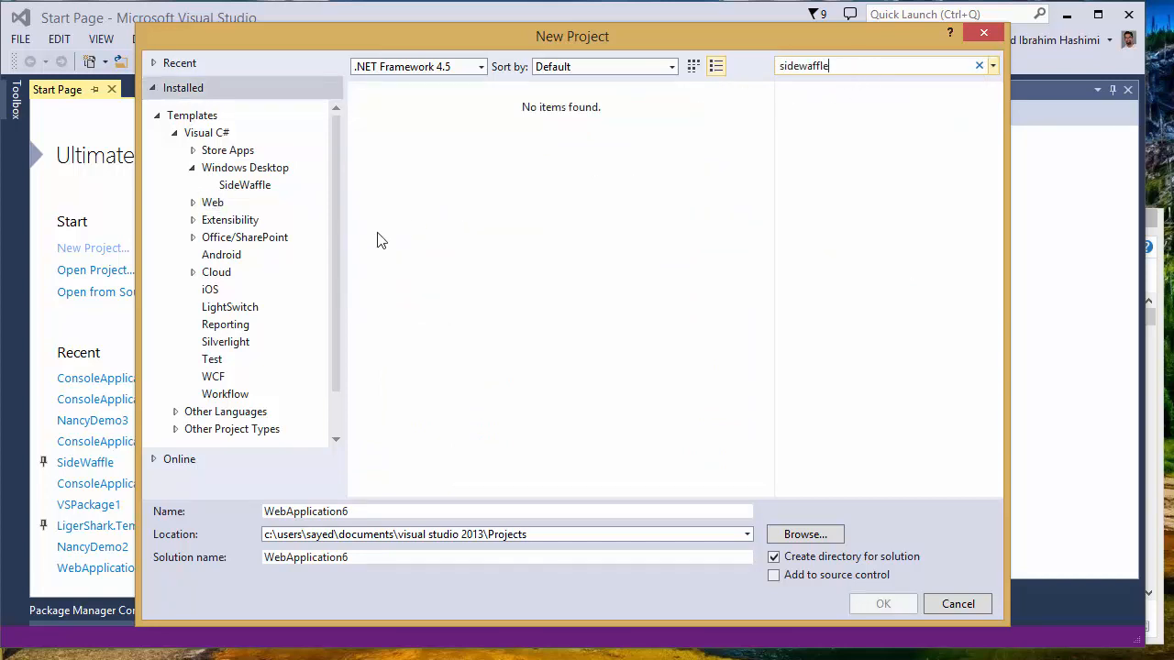
- Create a new project from the Nancy demo template in the Visual C# Web category
{"action": "left_click", "coordinate": [230, 202]}
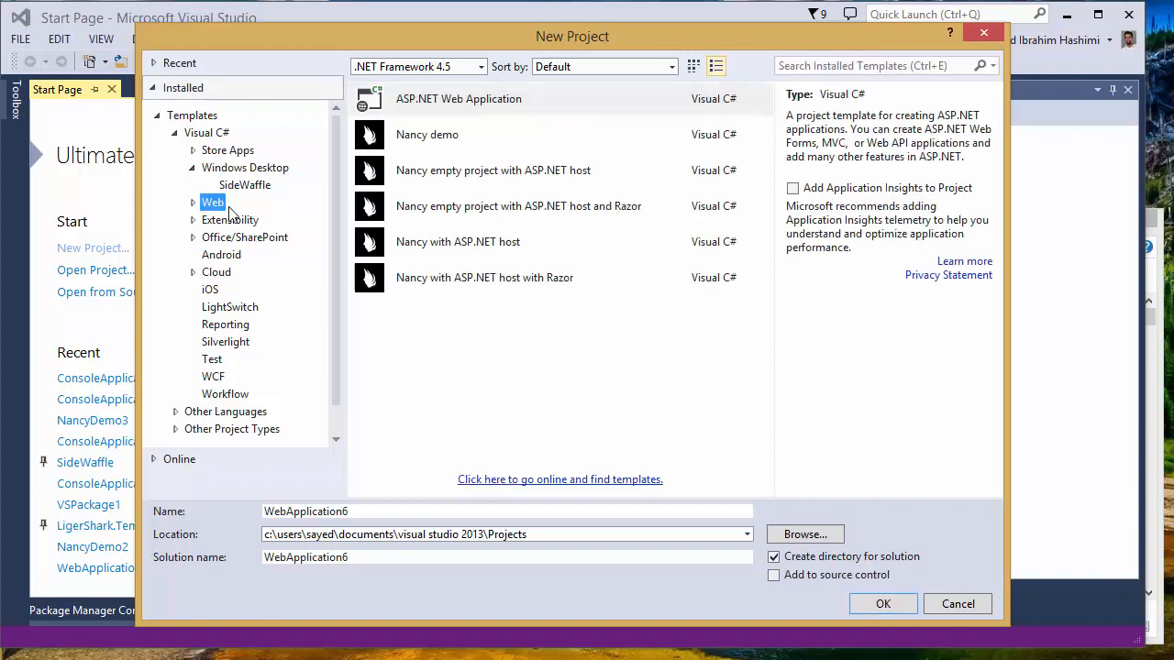
{"action": "double_click", "coordinate": [510, 141]}
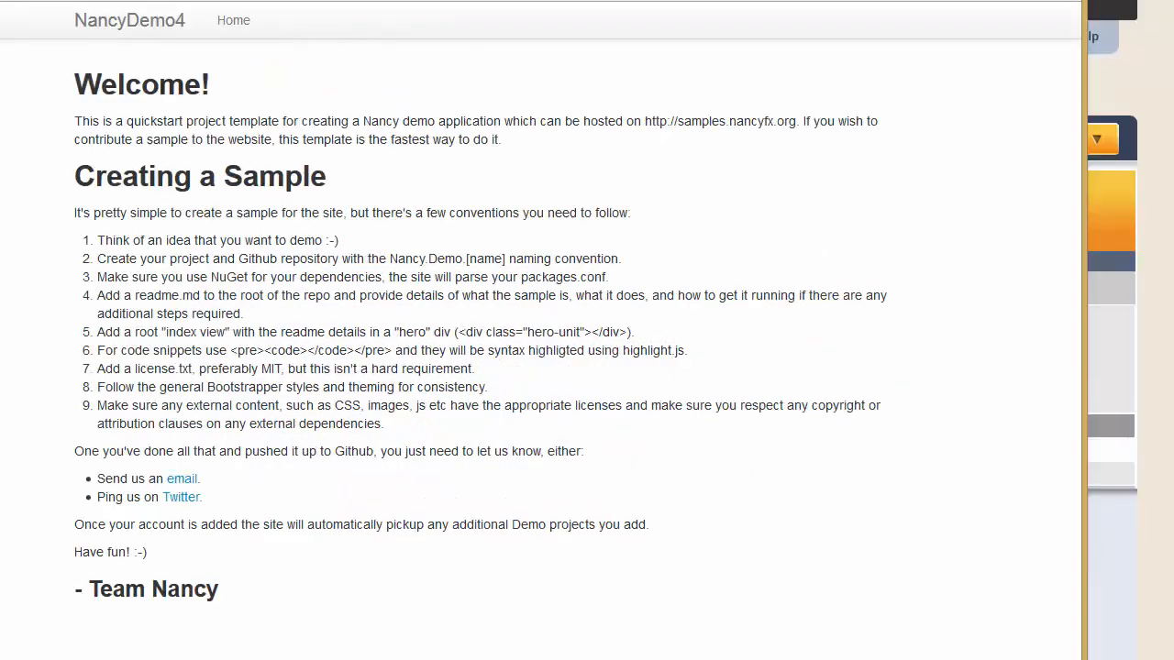
- Close the browser window with the running Nancy demo site and exit Visual Studio
{"action": "left_click_drag", "start_coordinate": [621, 0], "coordinate": [691, 31]}
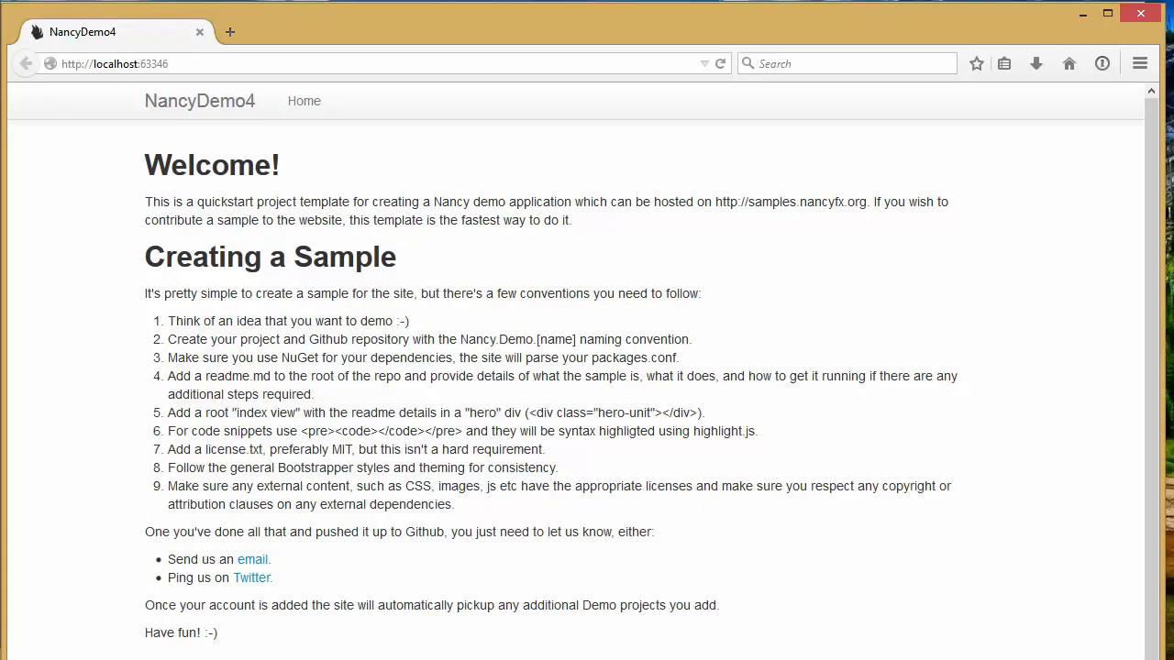
{"action": "left_click", "coordinate": [1148, 16]}
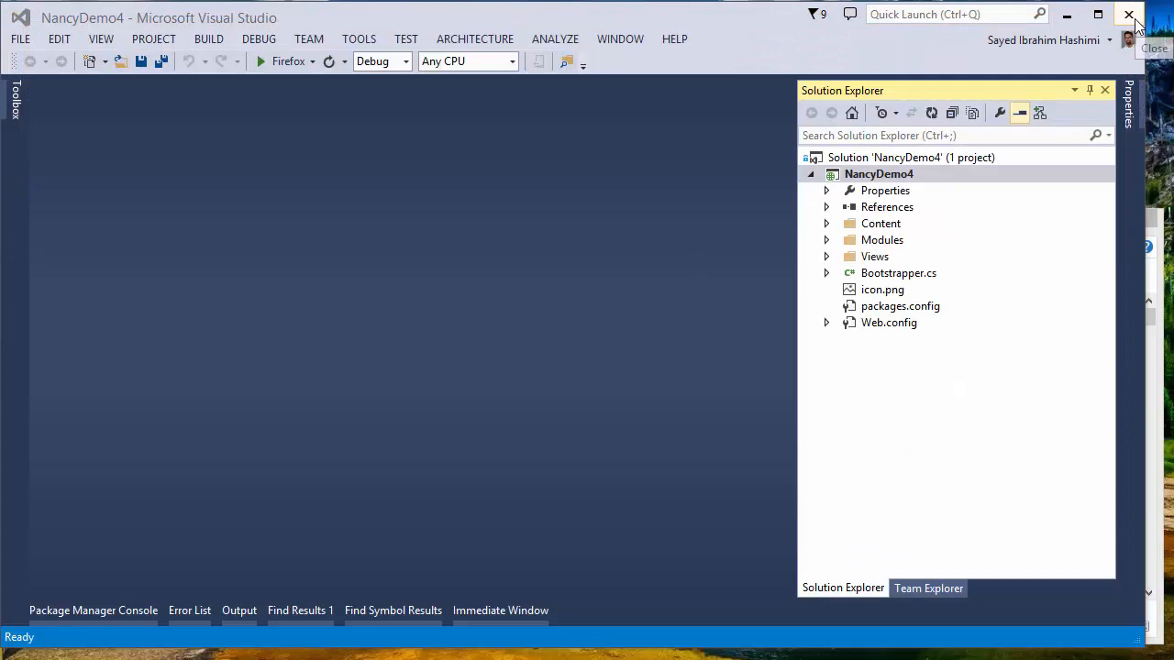
{"action": "left_click", "coordinate": [1133, 20]}
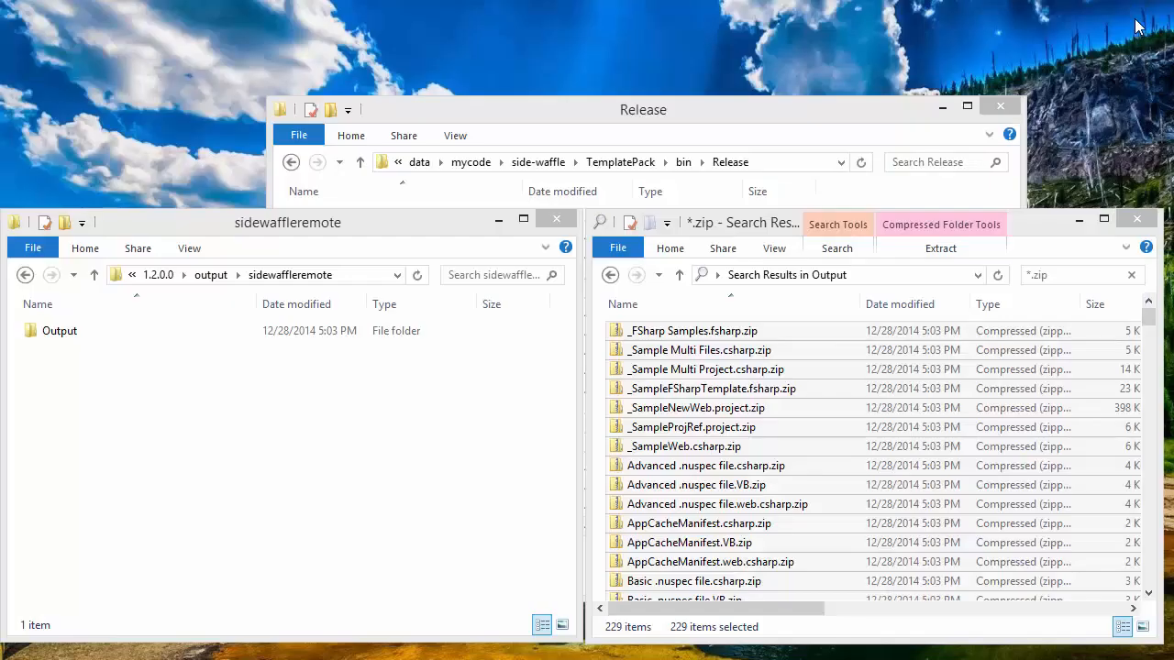
- Return to the u4jynkgc.ark extension folder and open its templatesources.json in Notepad++, keeping the missing older file in the editor
{"action": "left_click", "coordinate": [611, 276]}
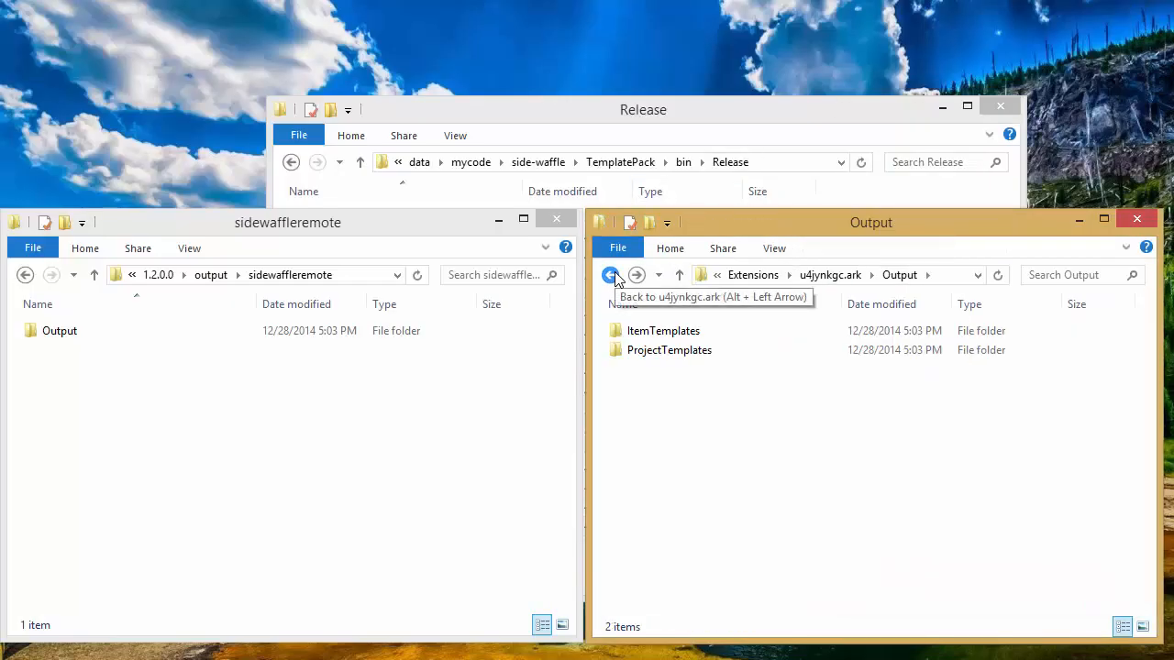
{"action": "left_click", "coordinate": [826, 275]}
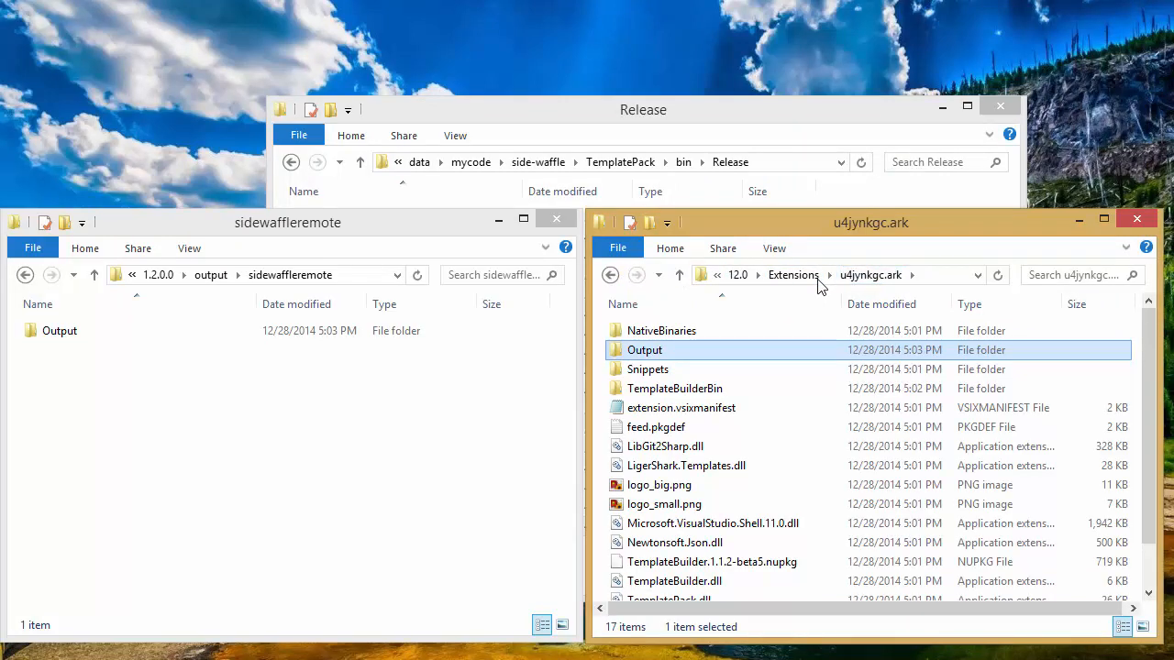
{"action": "scroll", "coordinate": [676, 550], "scroll_direction": "down", "scroll_amount": 1}
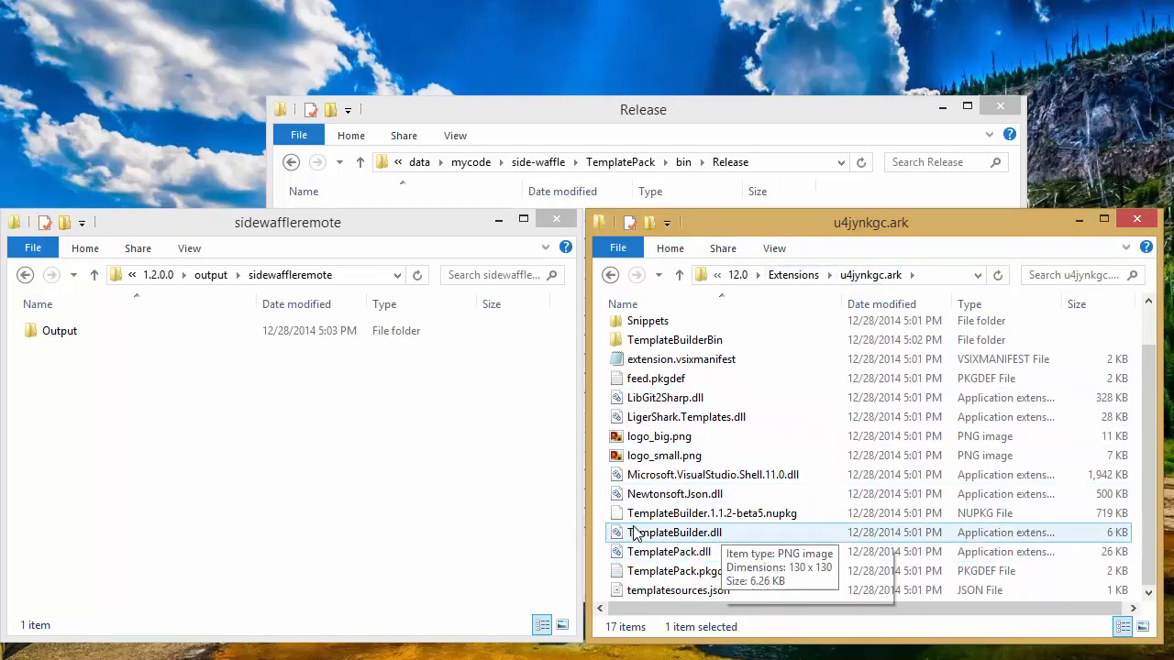
{"action": "left_click", "coordinate": [683, 591]}
{"action": "right_click", "coordinate": [683, 591]}
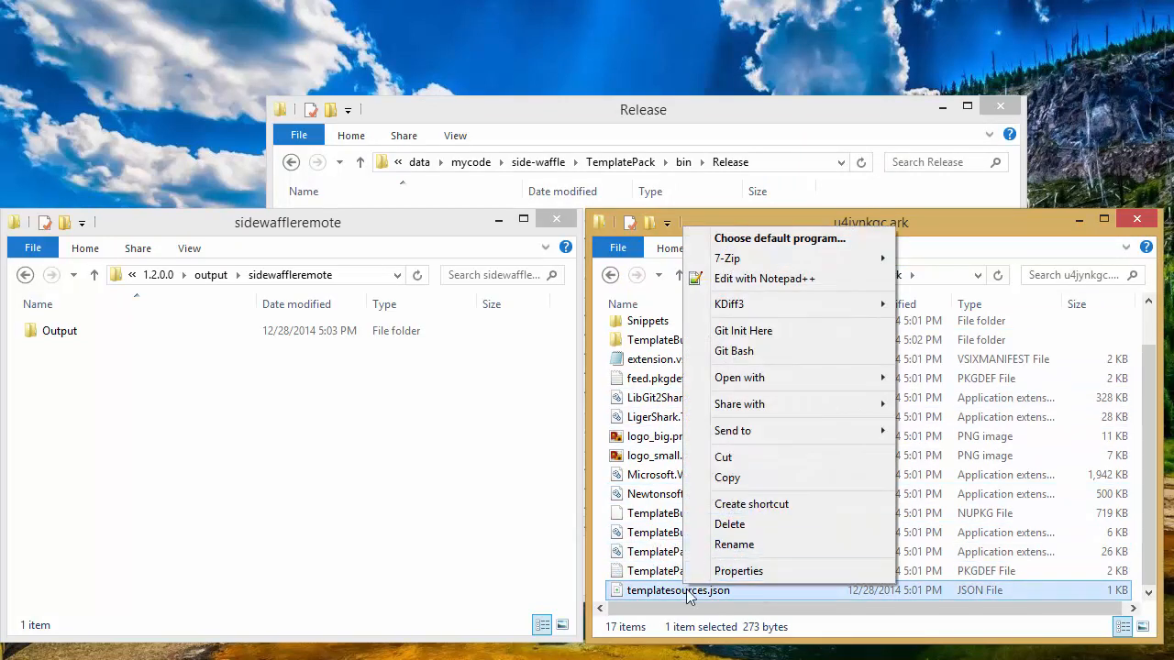
{"action": "left_click", "coordinate": [764, 279]}
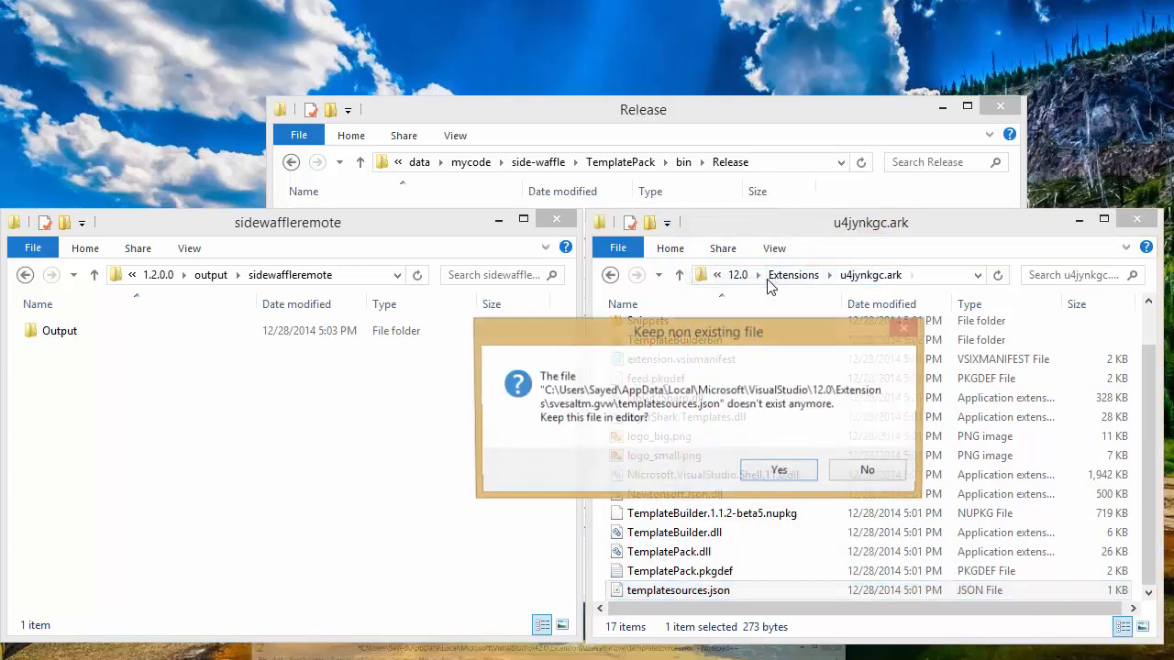
{"action": "left_click", "coordinate": [776, 470]}
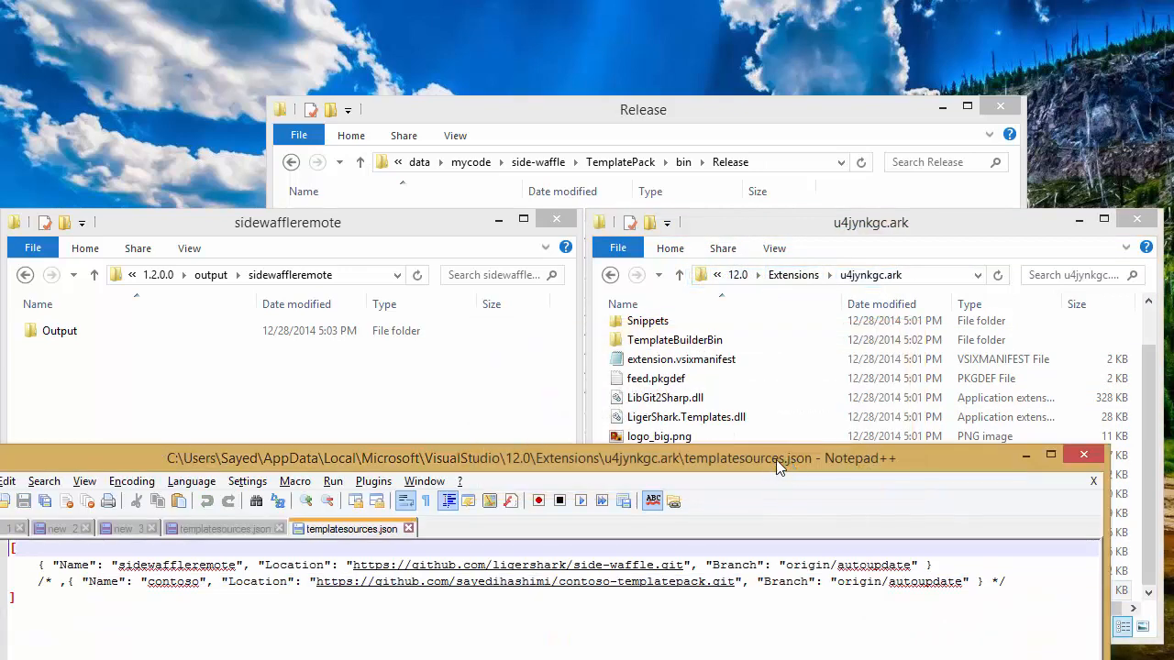
{"action": "left_click_drag", "start_coordinate": [775, 460], "coordinate": [811, 289]}
- Uncomment the contoso template source entry in templatesources.json by removing its comment markers, and save the file
{"action": "left_click", "coordinate": [1026, 413]}
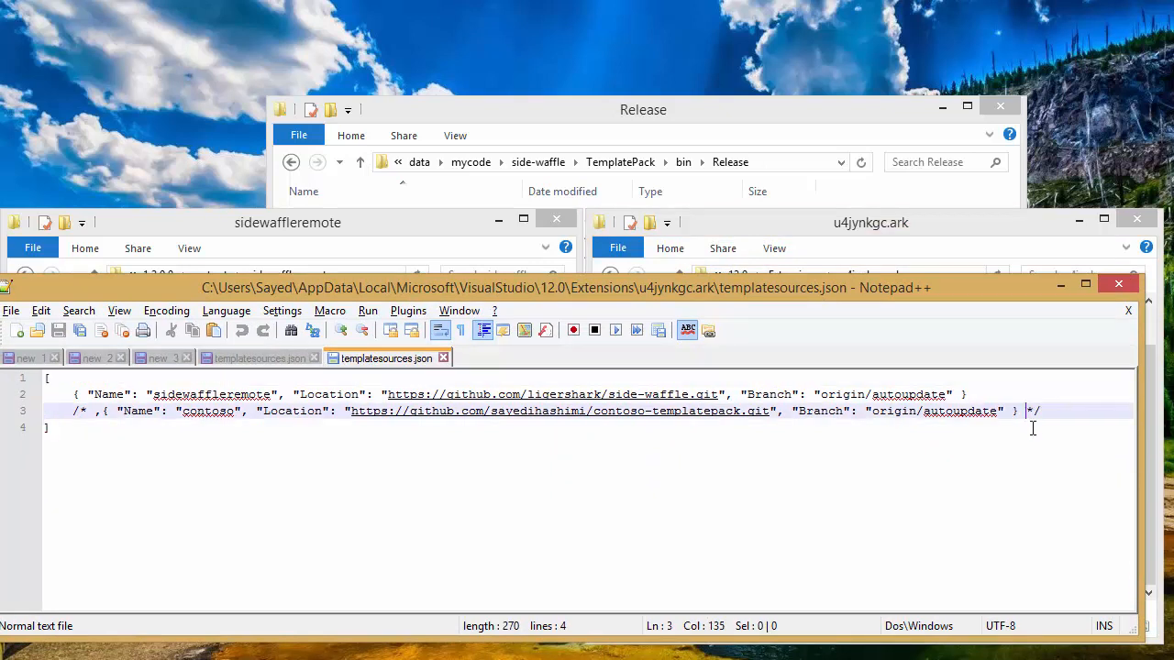
{"action": "key", "text": "shift+Right"}
{"action": "key", "text": "shift+Right"}
{"action": "key", "text": "shift+Right"}
{"action": "key", "text": "Delete"}
{"action": "key", "text": "Home"}
{"action": "key", "text": "Delete"}
{"action": "key", "text": "Delete"}
{"action": "key", "text": "Delete"}
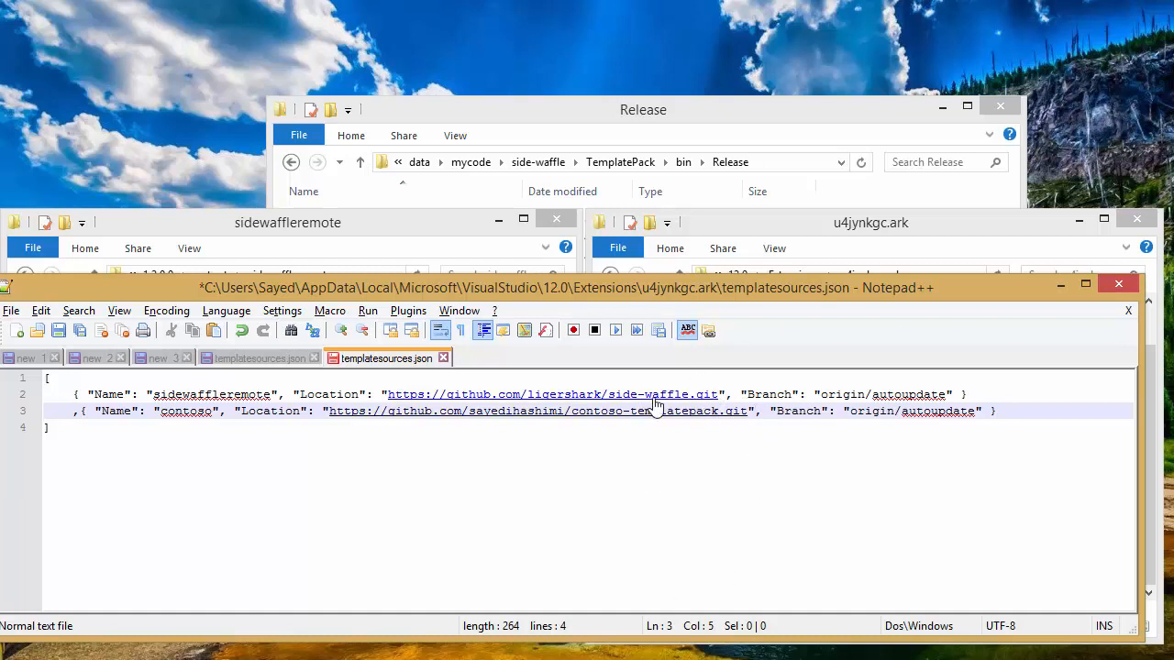
{"action": "double_click", "coordinate": [919, 393]}
{"action": "left_click", "coordinate": [579, 448]}
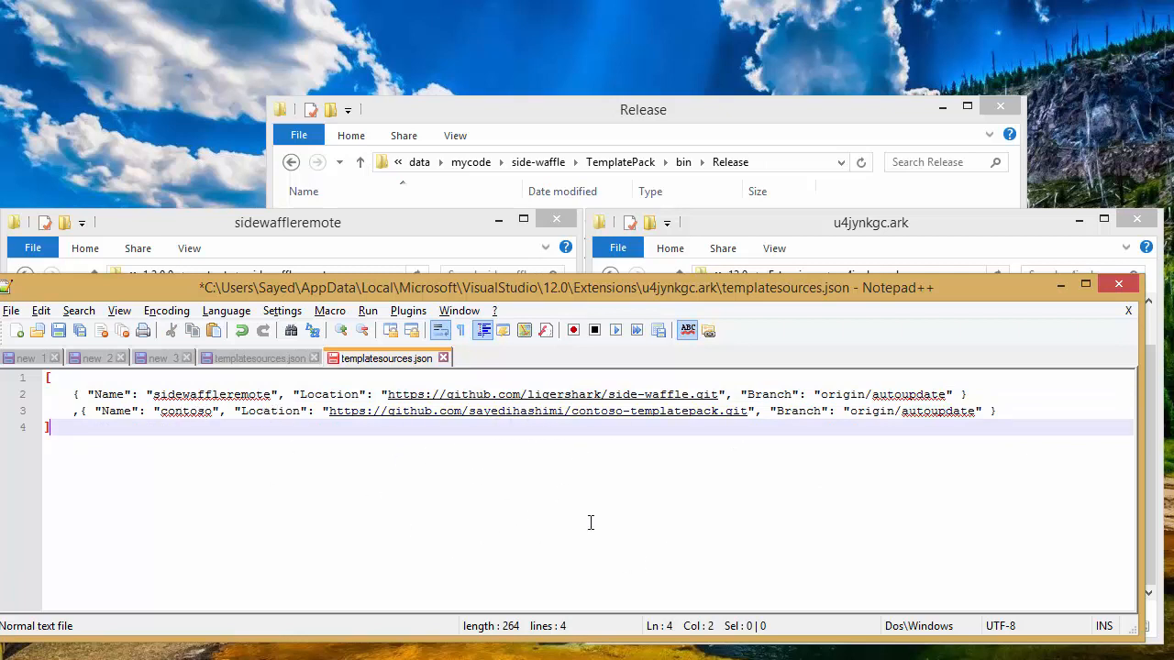
{"action": "left_click", "coordinate": [57, 330]}
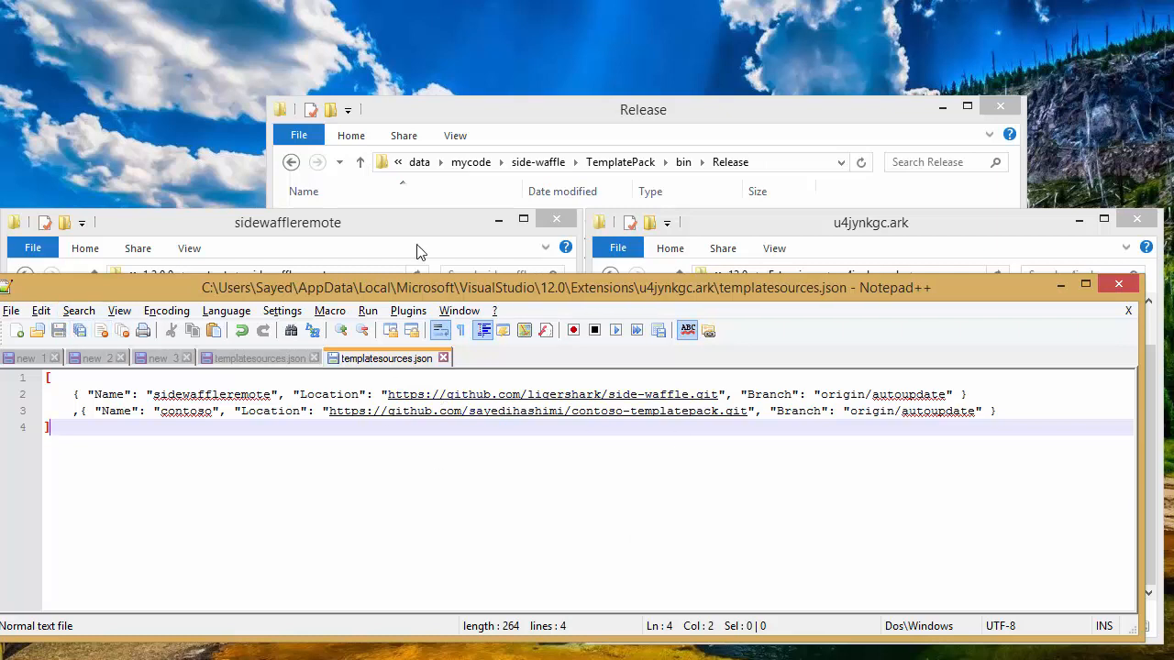
- Open the sources folder under DynamicTemplates 1.2.0.0 in File Explorer
{"action": "left_click", "coordinate": [416, 251]}
{"action": "left_click", "coordinate": [159, 275]}
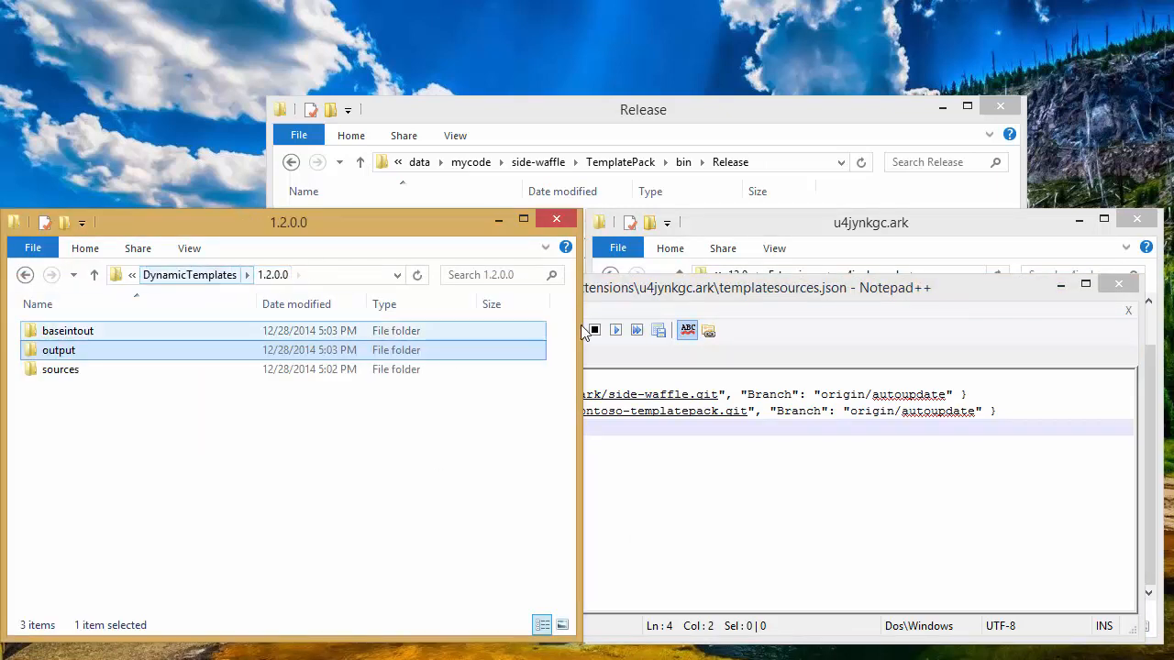
{"action": "double_click", "coordinate": [92, 370]}
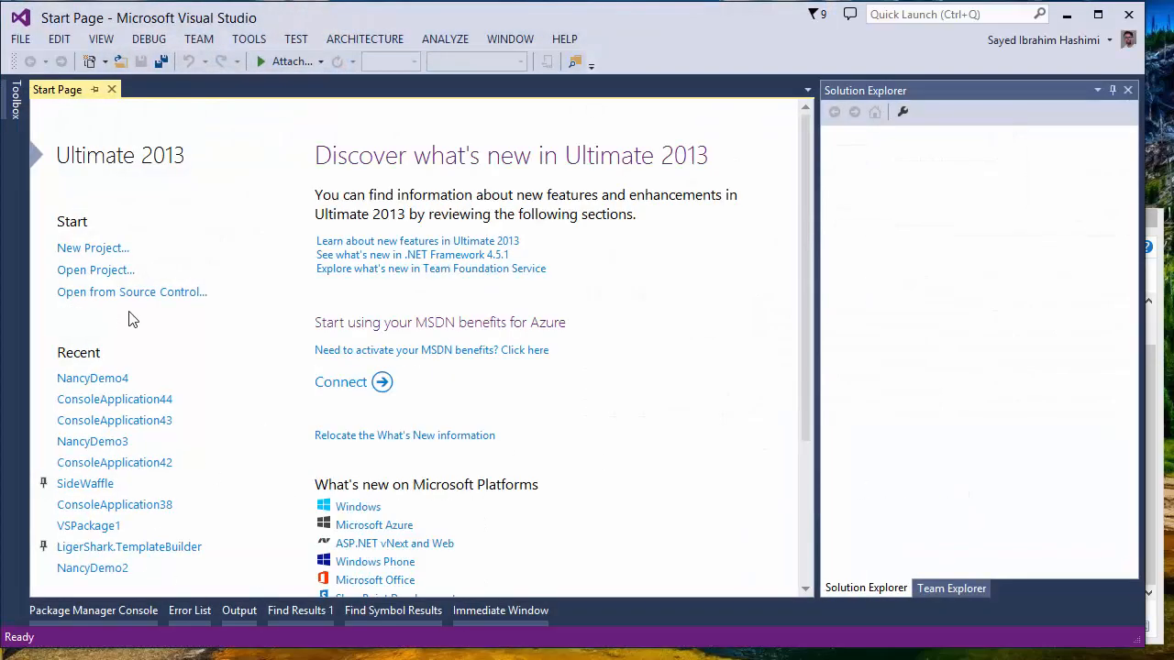
- Create a new Visual C# Windows Desktop project from the Console Application template in Visual Studio
{"action": "left_click", "coordinate": [108, 253]}
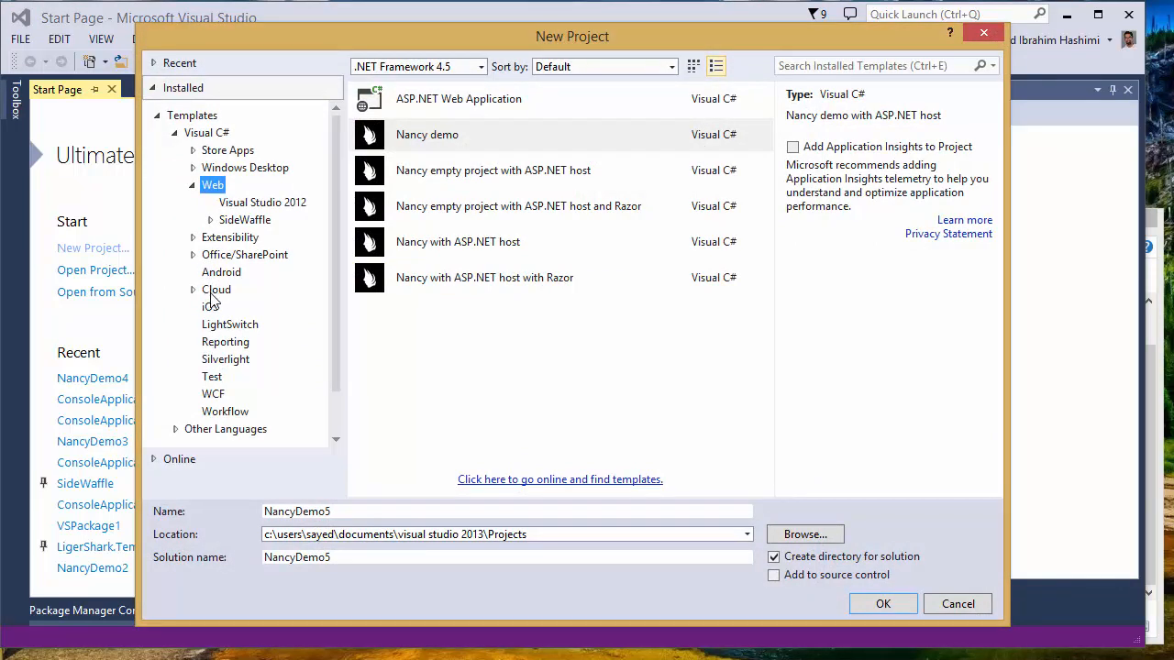
{"action": "left_click", "coordinate": [240, 168]}
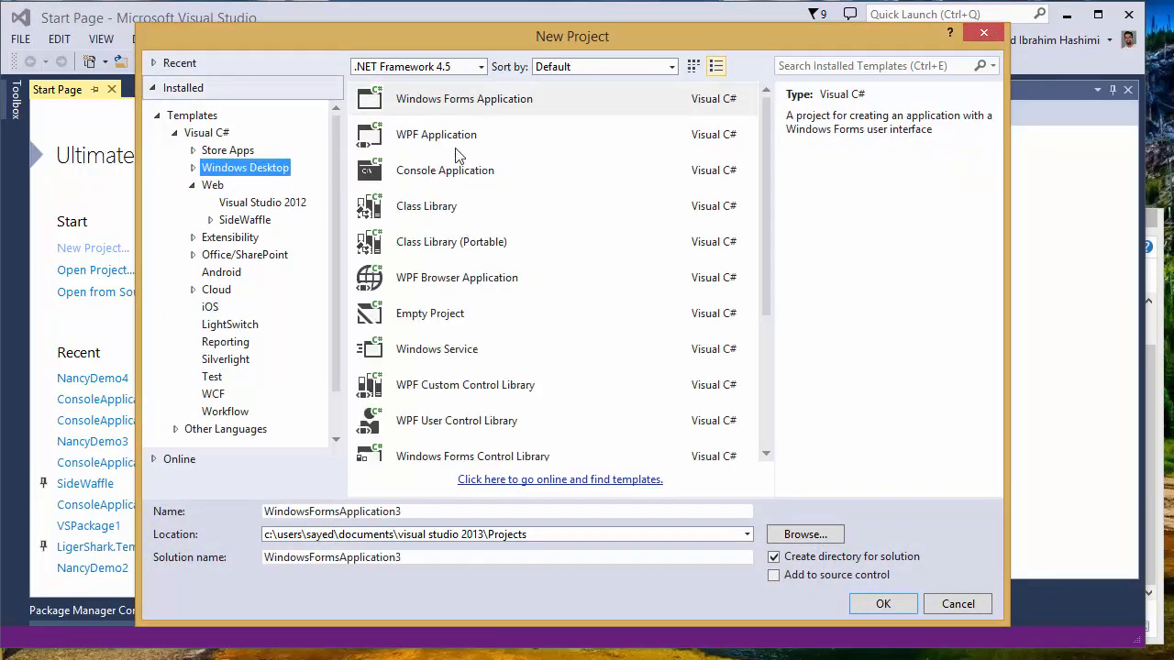
{"action": "double_click", "coordinate": [459, 168]}
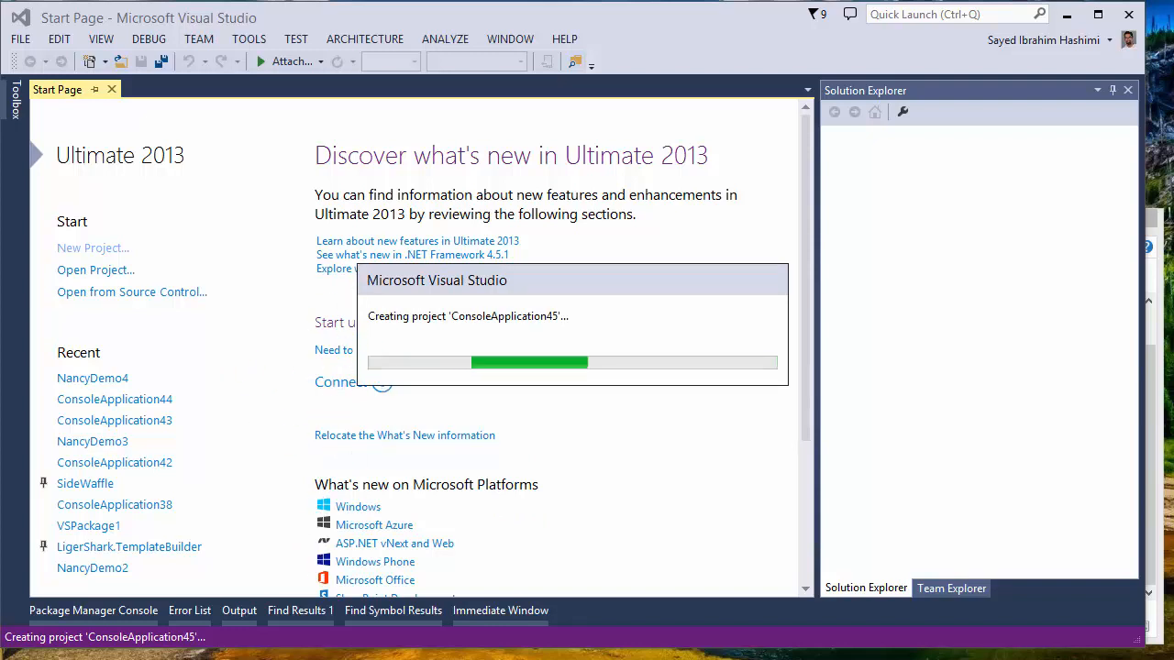
- Inspect the downloaded contoso folder in the dynamic template sources and go back to the 1.2.0.0 folder
{"action": "key", "text": "alt+Tab"}
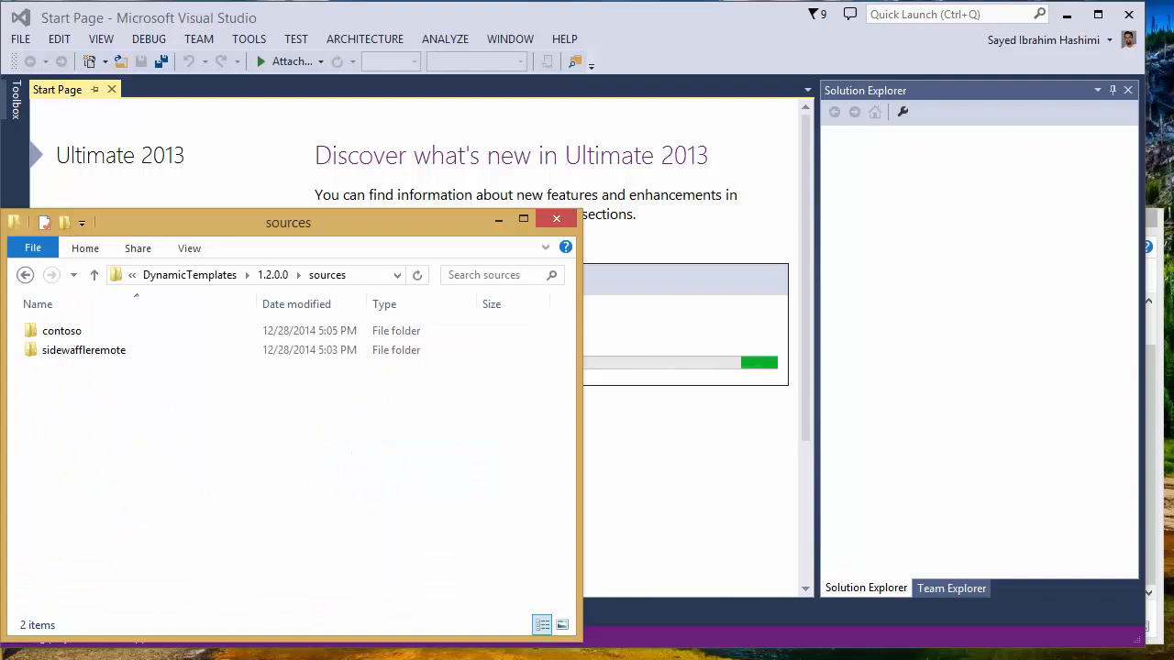
{"action": "double_click", "coordinate": [73, 332]}
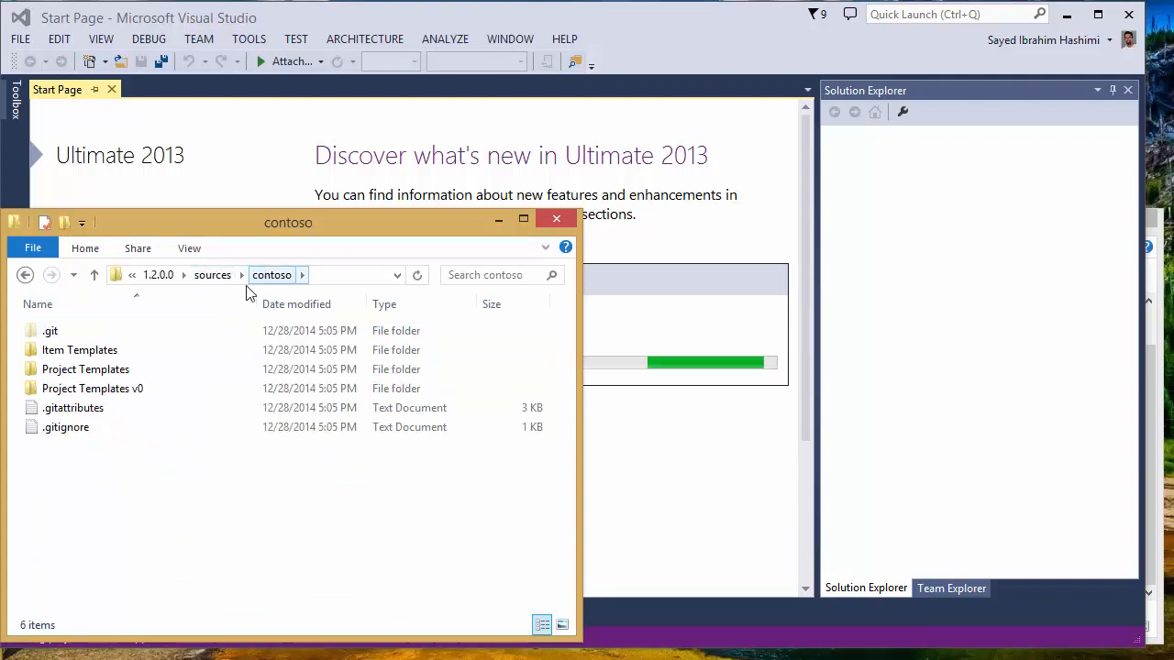
{"action": "left_click", "coordinate": [159, 280]}
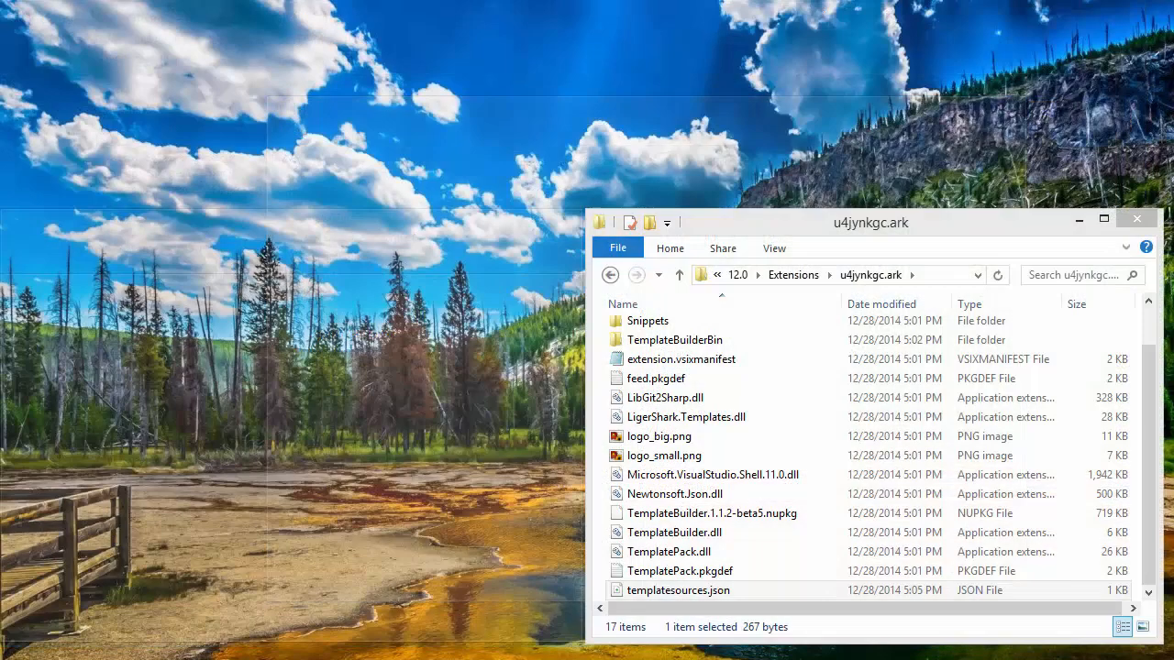
- Browse the extension folder's Output\ProjectTemplates\CSharp\Contoso folder to view the built template packages
{"action": "left_click", "coordinate": [678, 658]}
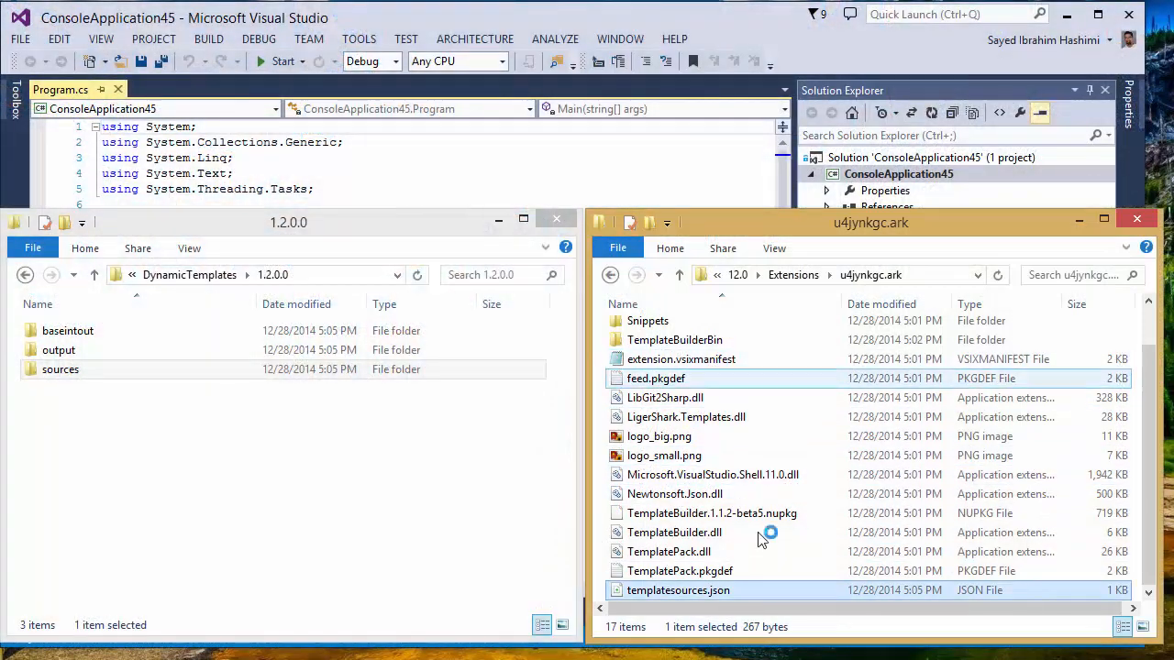
{"action": "scroll", "coordinate": [825, 431], "scroll_direction": "up", "scroll_amount": 1}
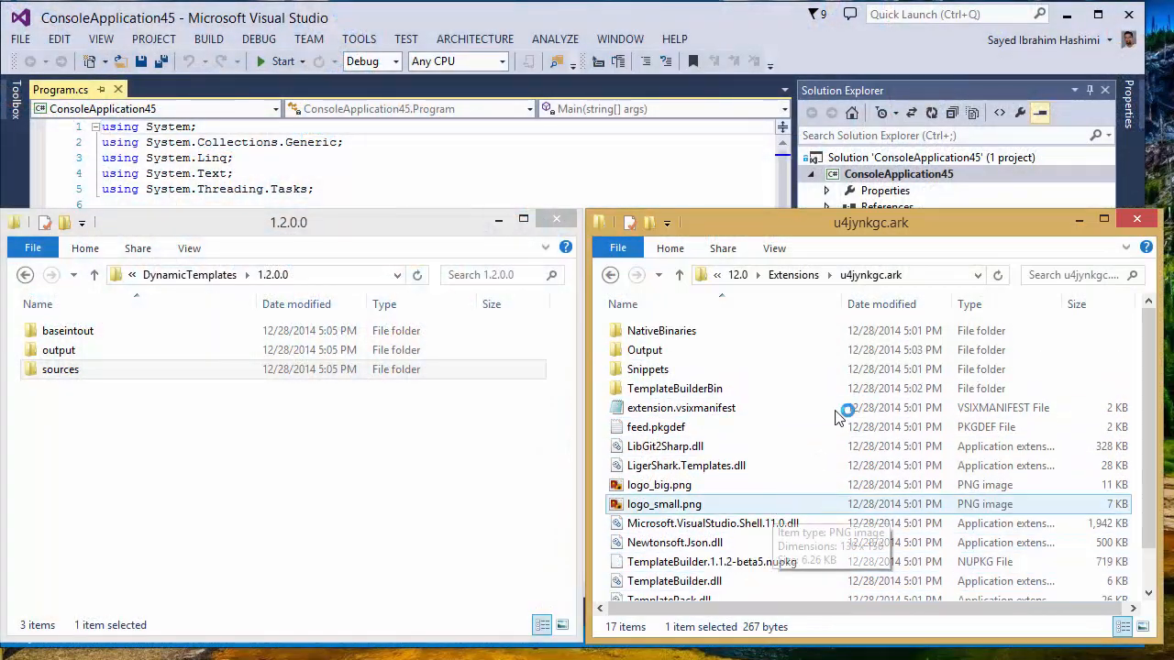
{"action": "double_click", "coordinate": [713, 348]}
{"action": "left_click", "coordinate": [708, 353]}
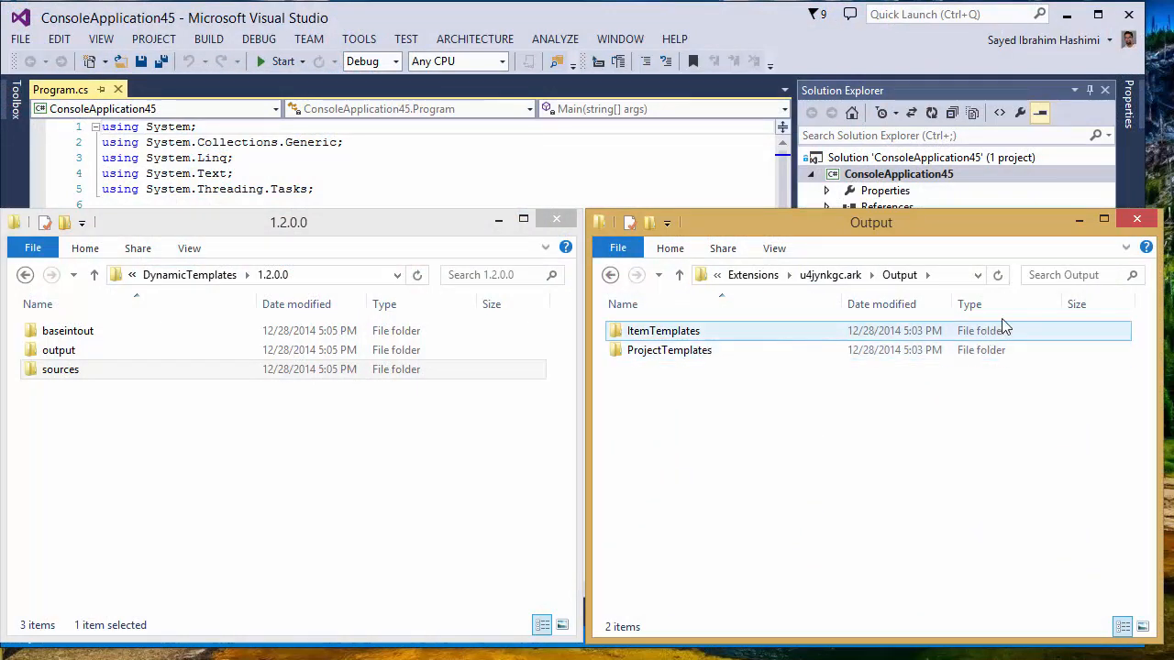
{"action": "left_click", "coordinate": [737, 350]}
{"action": "double_click", "coordinate": [734, 350]}
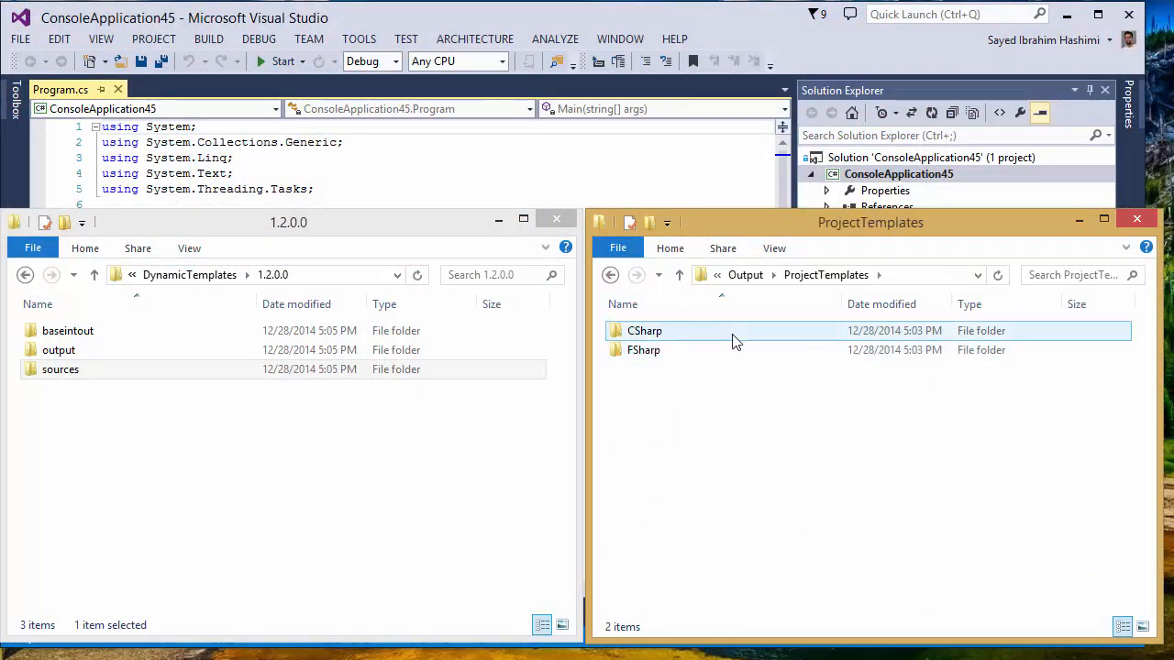
{"action": "double_click", "coordinate": [737, 338]}
{"action": "double_click", "coordinate": [715, 352]}
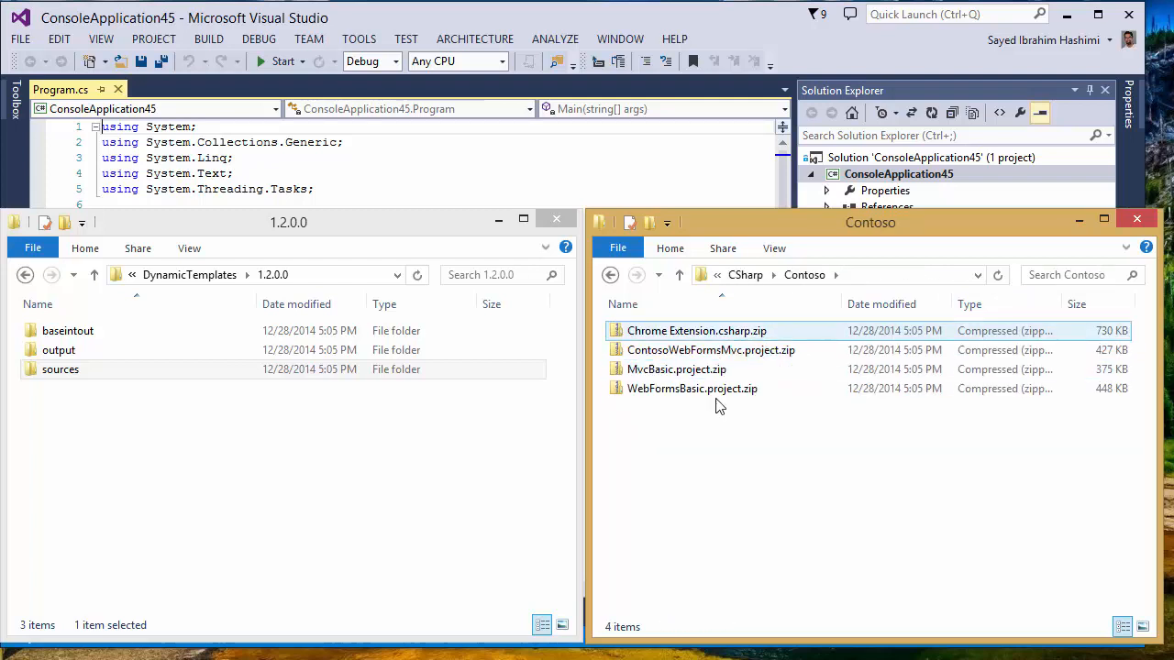
- Restart Visual Studio and create a new project from the Contoso Basic Web Forms template in the Visual C# Contoso category
{"action": "left_click", "coordinate": [550, 183]}
{"action": "left_click", "coordinate": [1128, 14]}
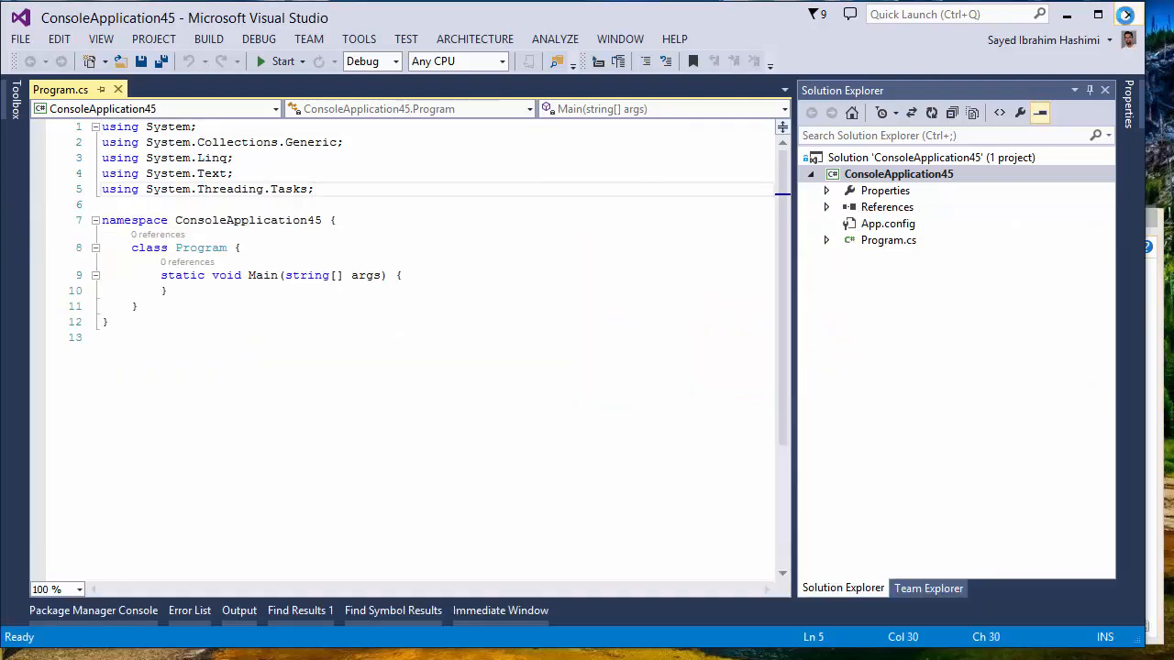
{"action": "right_click", "coordinate": [281, 659]}
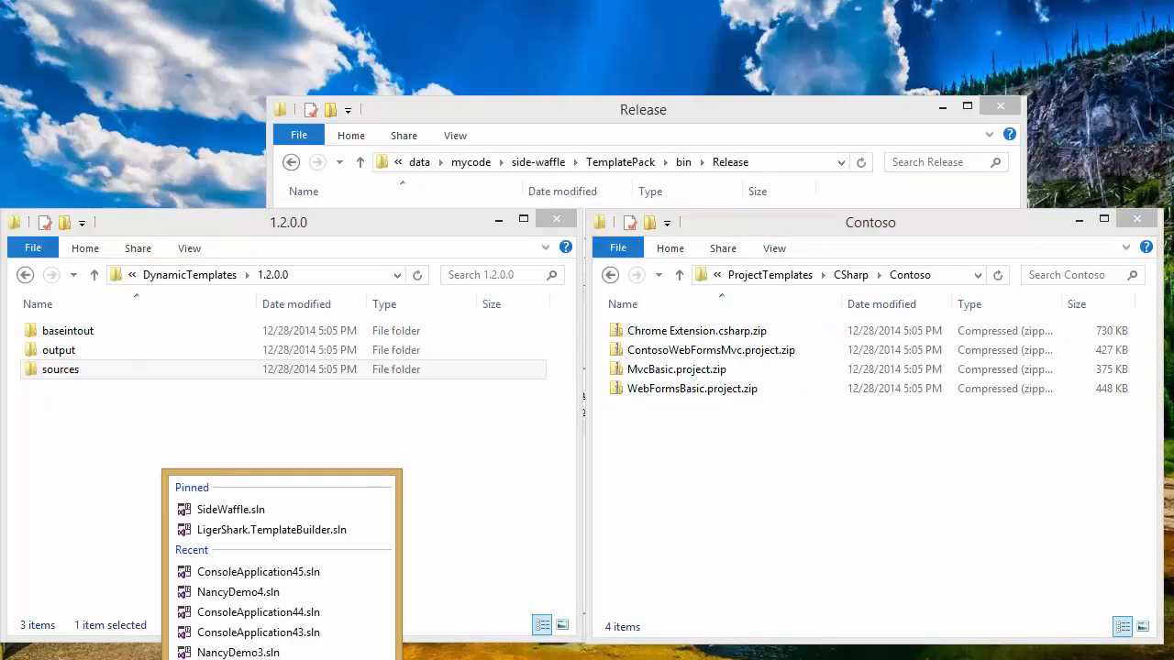
{"action": "left_click", "coordinate": [281, 658]}
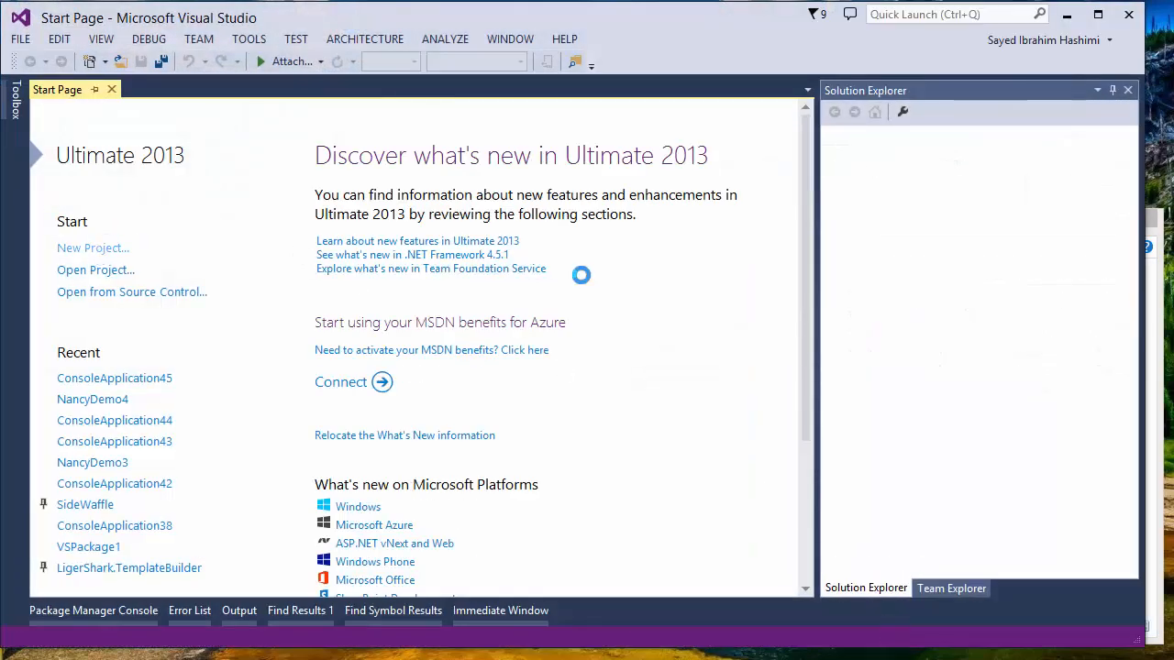
{"action": "key", "text": "ctrl+shift+n"}
{"action": "left_click", "coordinate": [222, 290]}
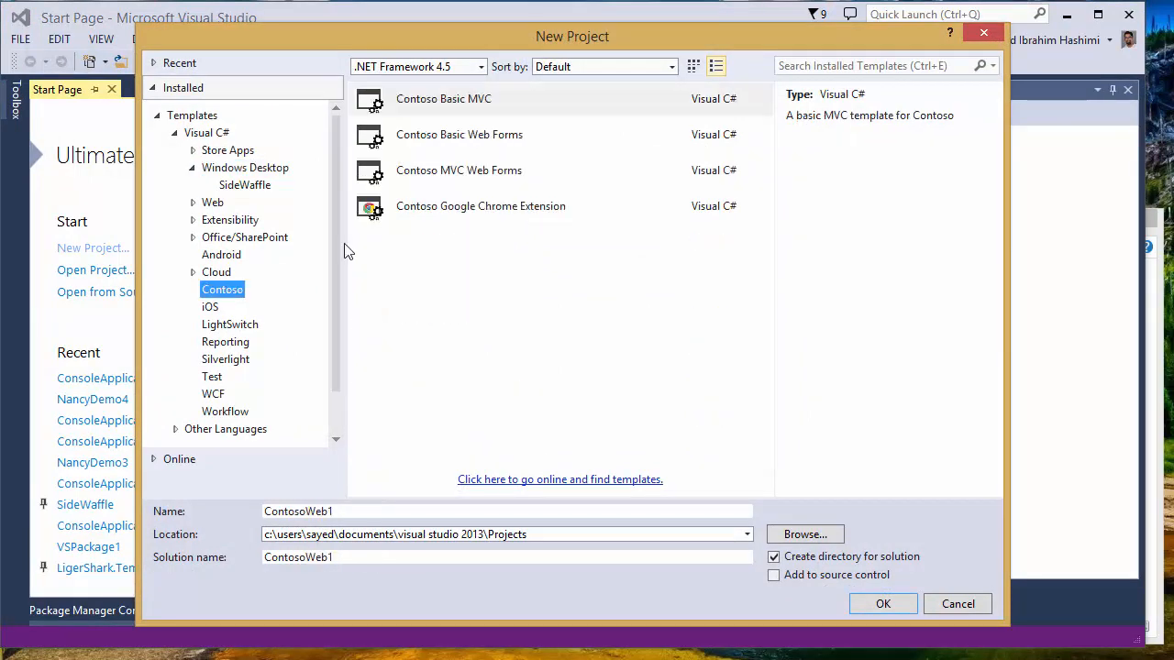
{"action": "double_click", "coordinate": [500, 135]}
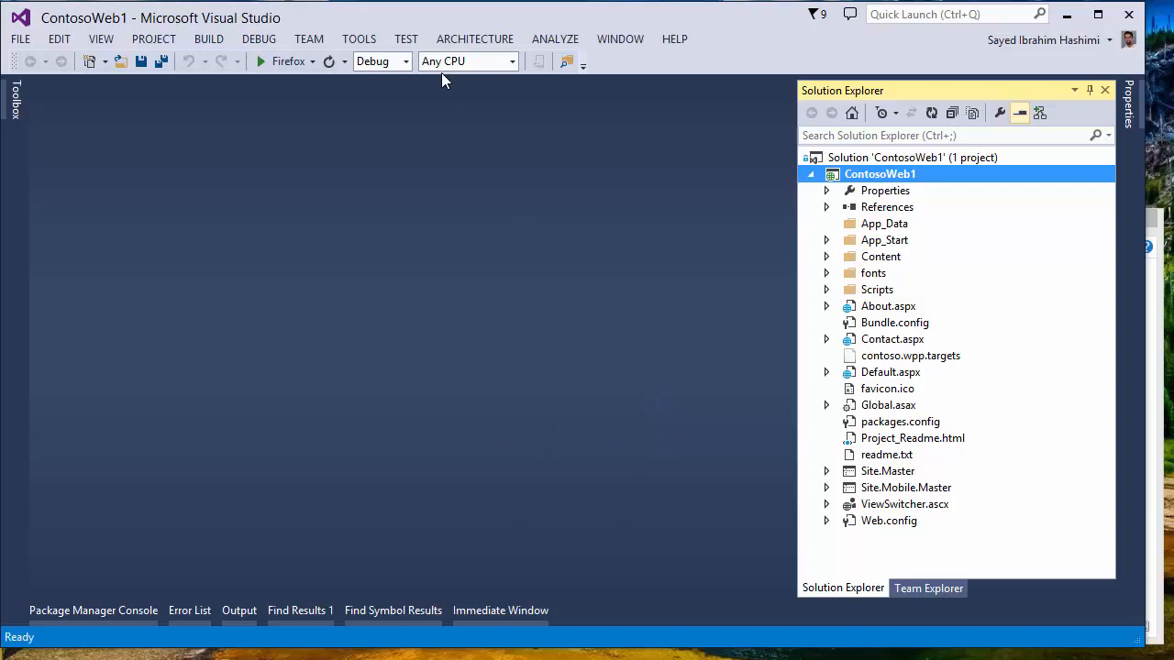
- Uninstall the SideWaffle Template Pack extension, confirm the removal, and exit Visual Studio
{"action": "left_click", "coordinate": [361, 40]}
{"action": "left_click", "coordinate": [421, 362]}
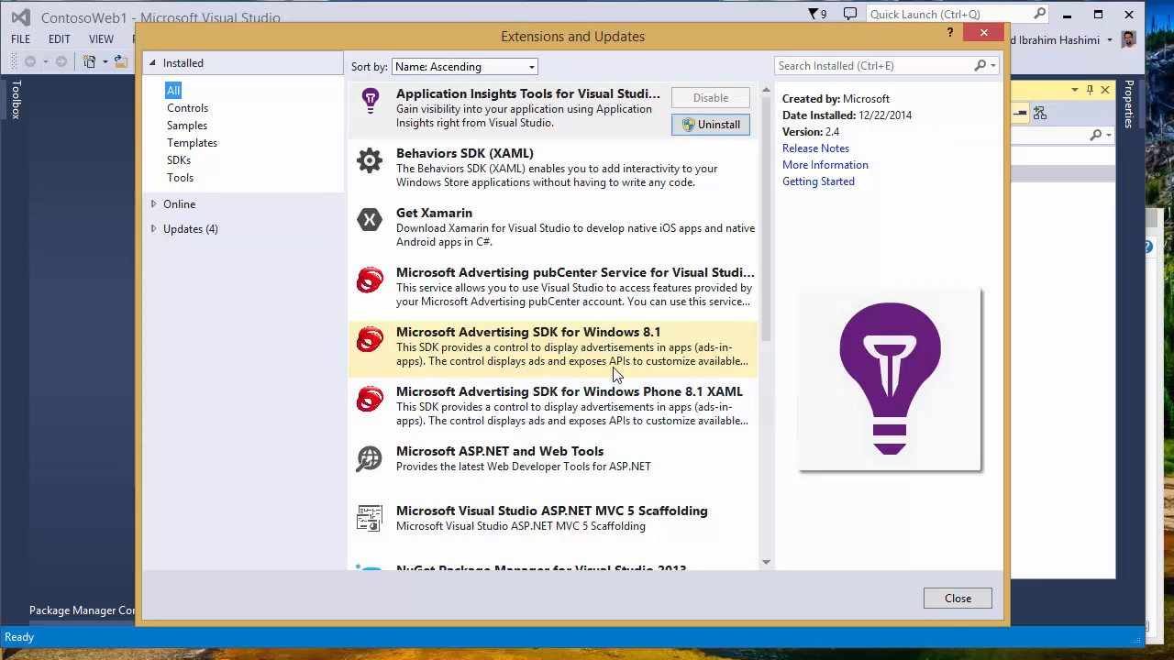
{"action": "scroll", "coordinate": [605, 408], "scroll_direction": "down", "scroll_amount": 5}
{"action": "left_click", "coordinate": [537, 291]}
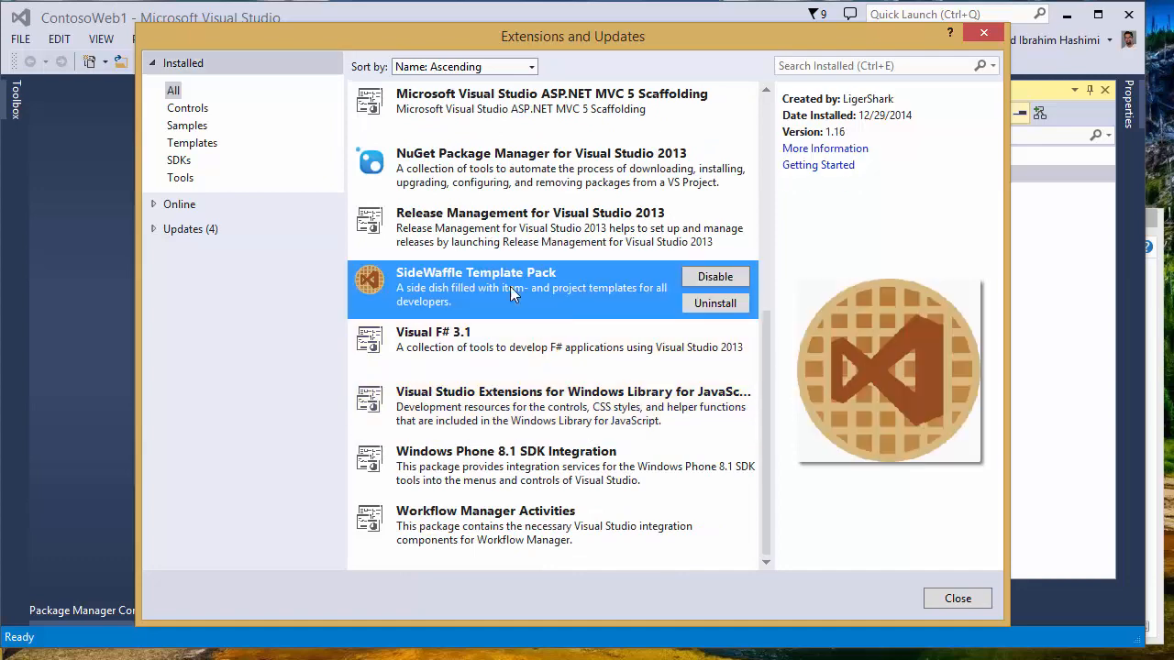
{"action": "left_click", "coordinate": [742, 304]}
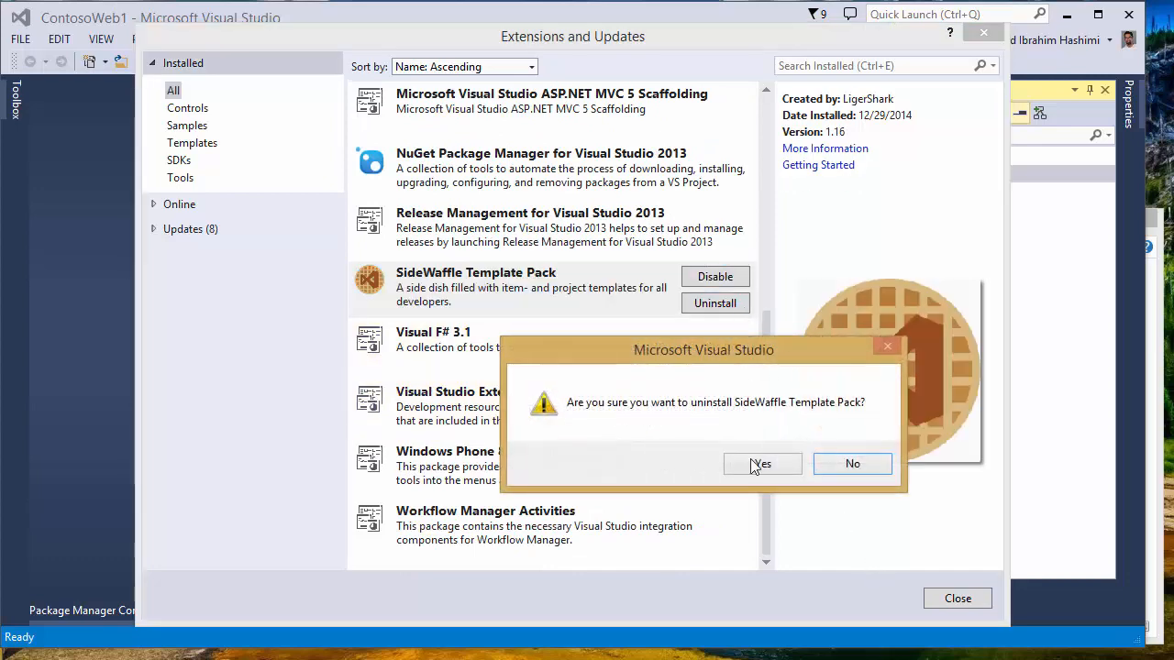
{"action": "left_click", "coordinate": [760, 465]}
{"action": "left_click", "coordinate": [949, 597]}
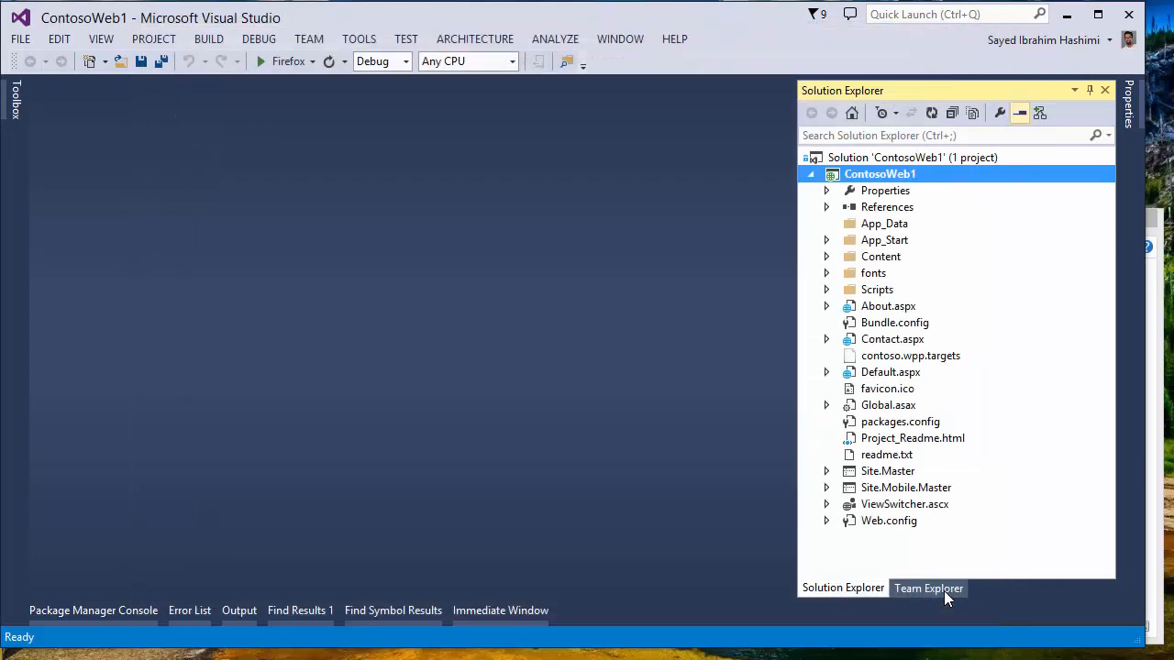
{"action": "left_click", "coordinate": [1129, 15]}
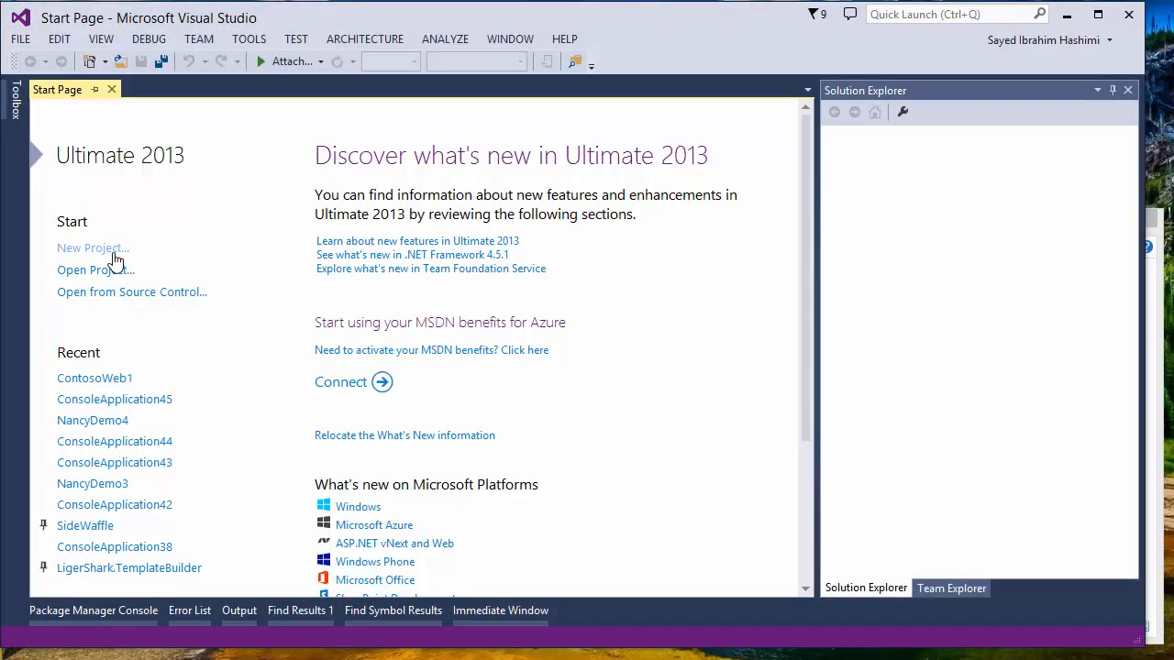
- Check the Visual C# Web templates available for a new project and dismiss the dialog without creating one
{"action": "left_click", "coordinate": [113, 256]}
{"action": "left_click", "coordinate": [214, 185]}
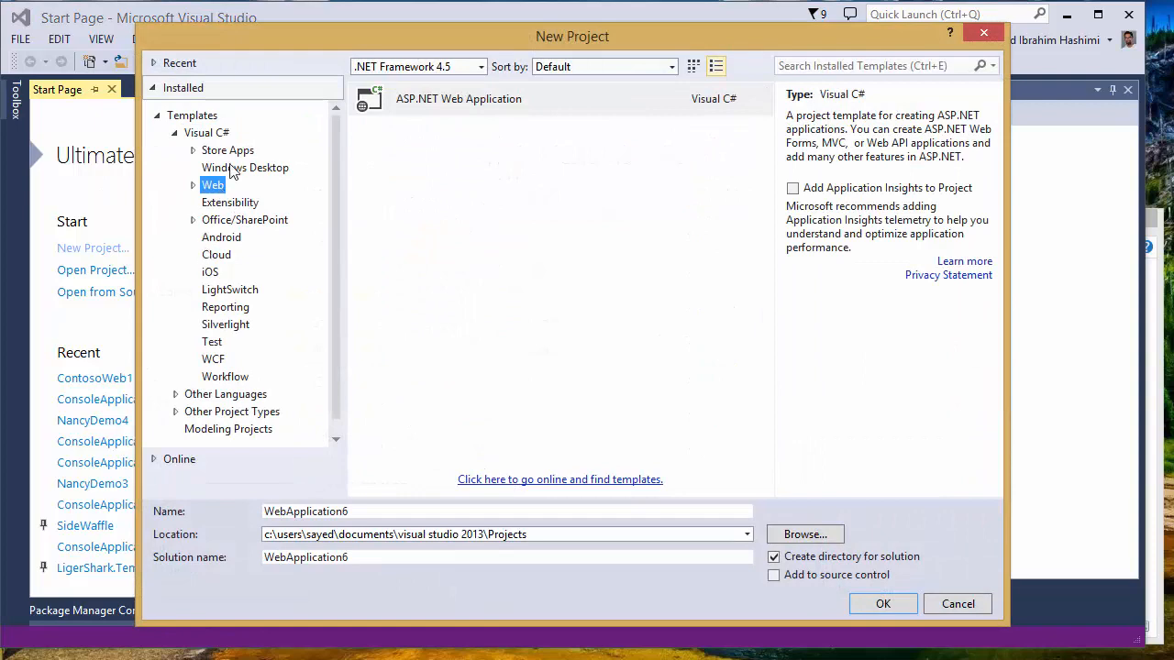
{"action": "left_click", "coordinate": [984, 34]}
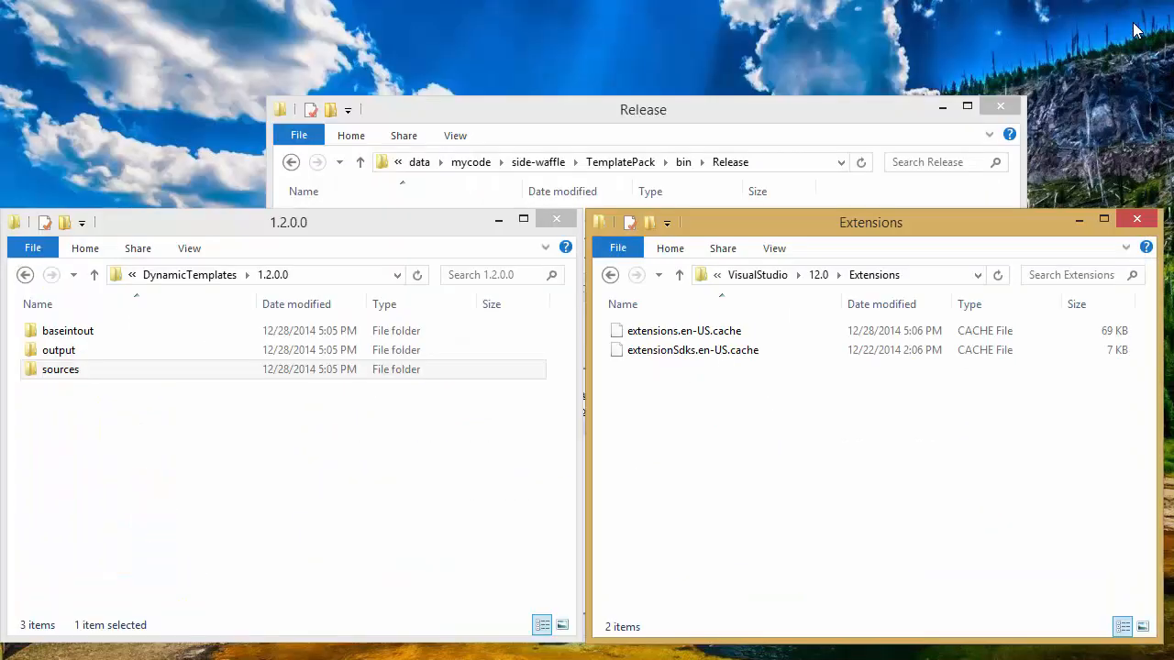